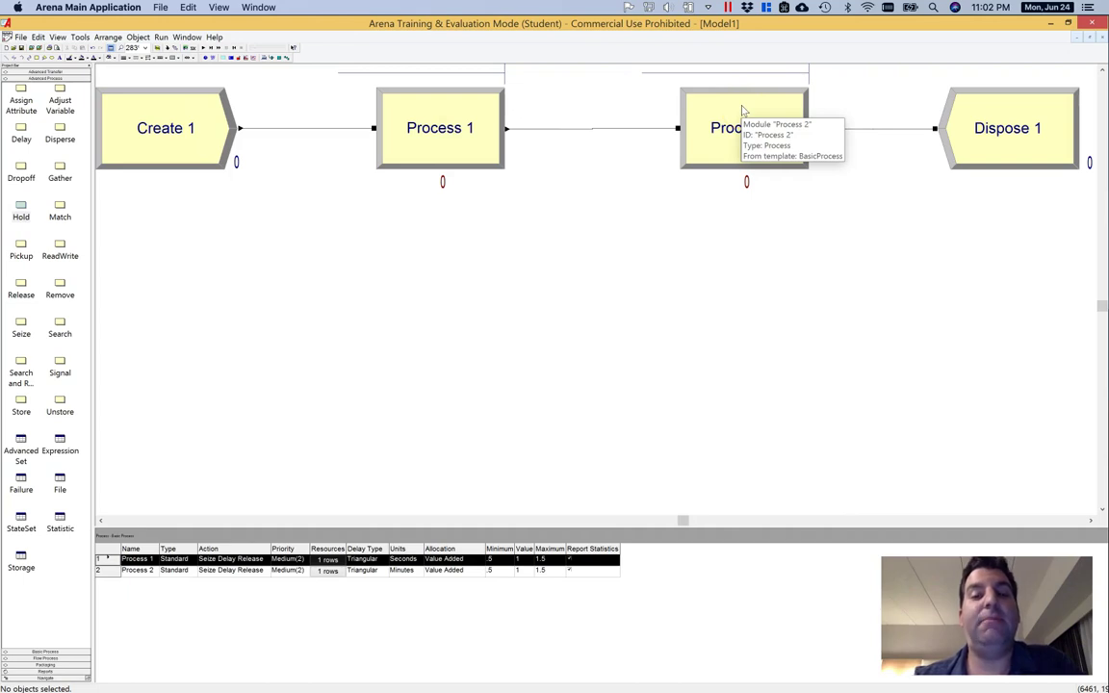
- Finish the Create 1 → Process 1 → Process 2 → Dispose 1 flow with Triangular 0.5/1/1.5 process delays
left_click(566, 335)
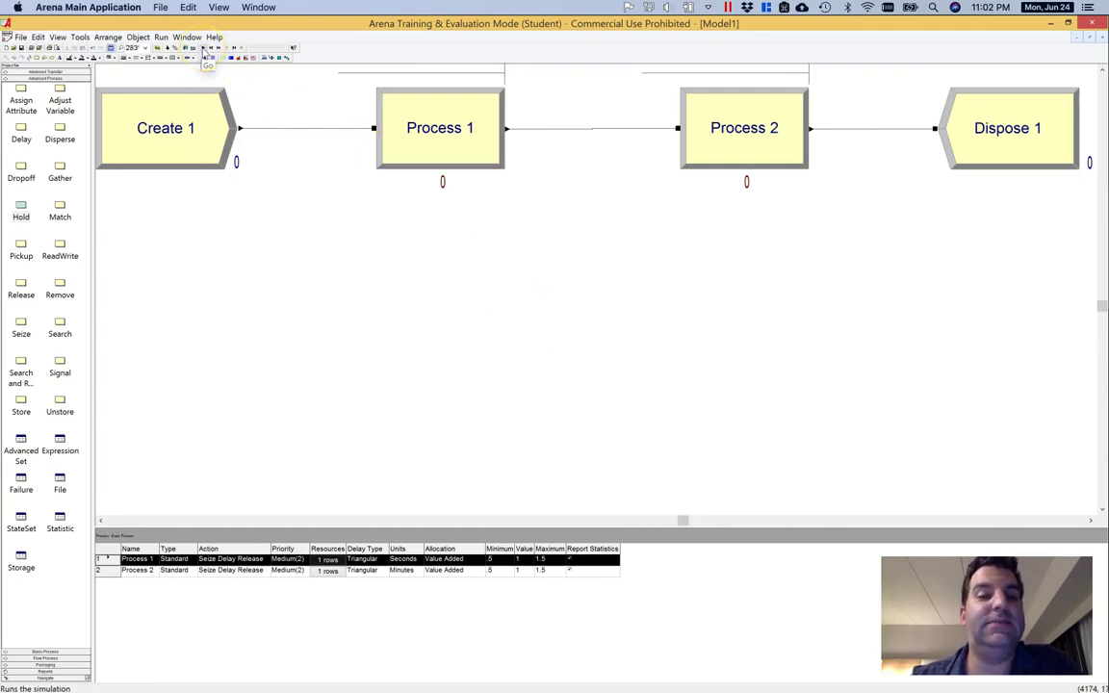
left_click(155, 145)
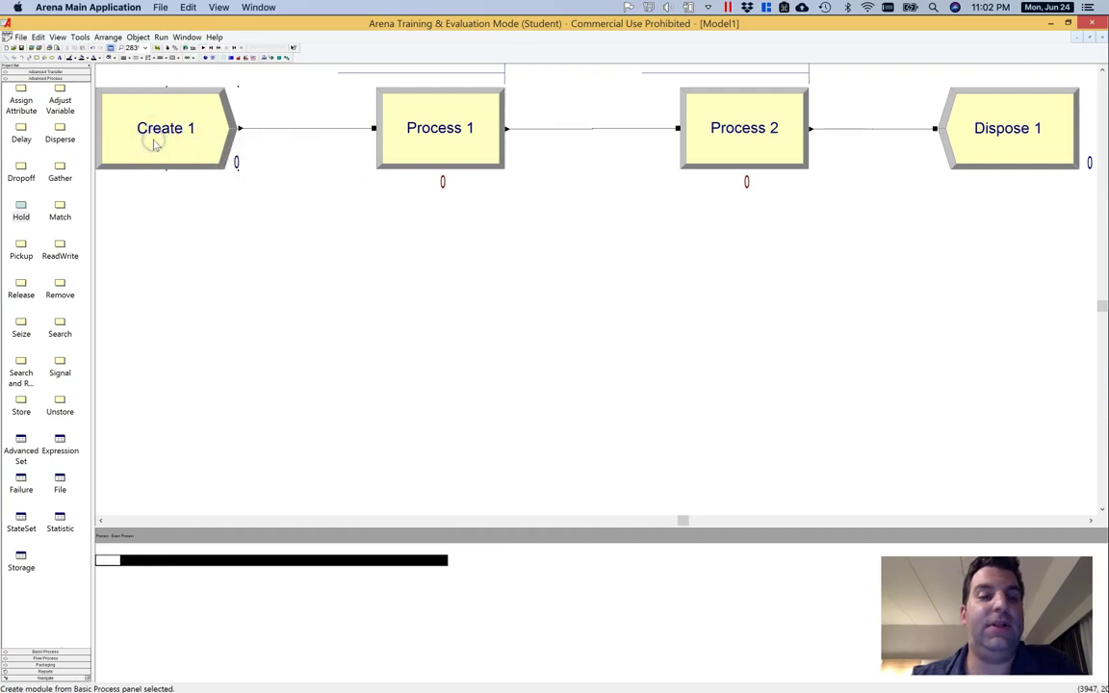
double_click(154, 144)
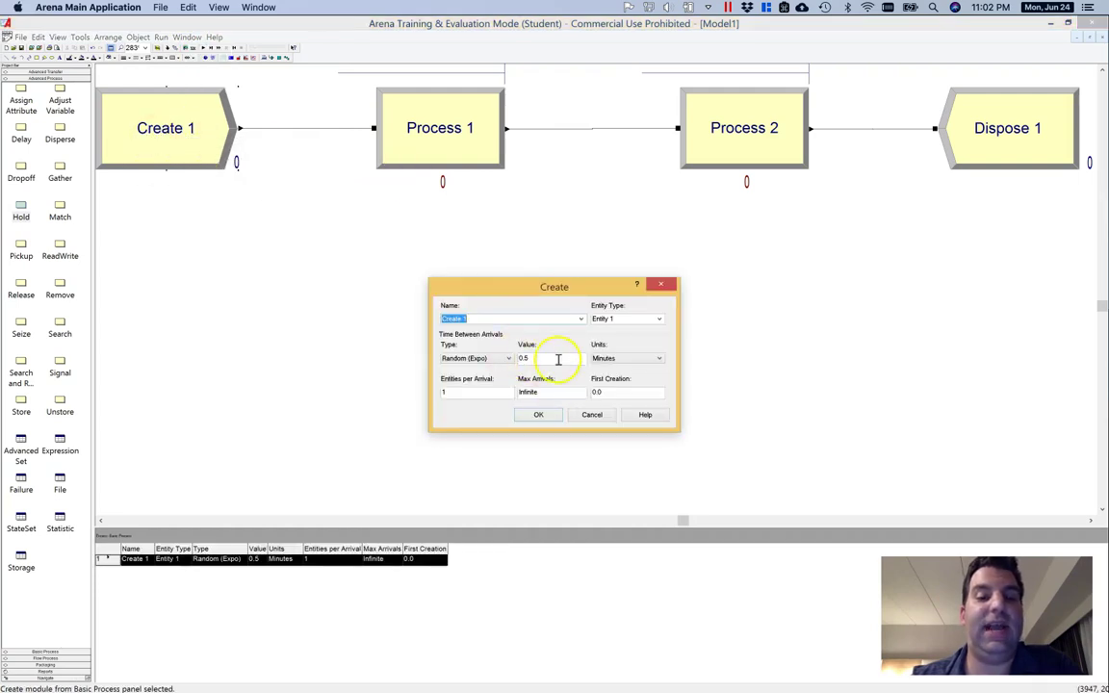
left_click(578, 416)
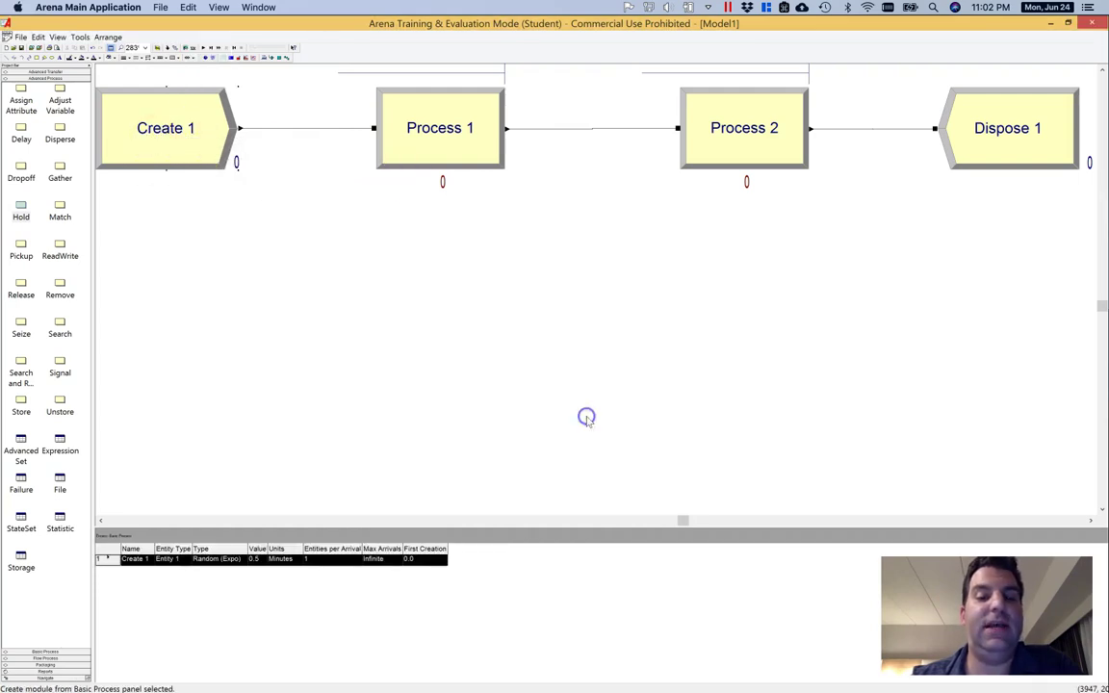
left_click(465, 108)
double_click(465, 108)
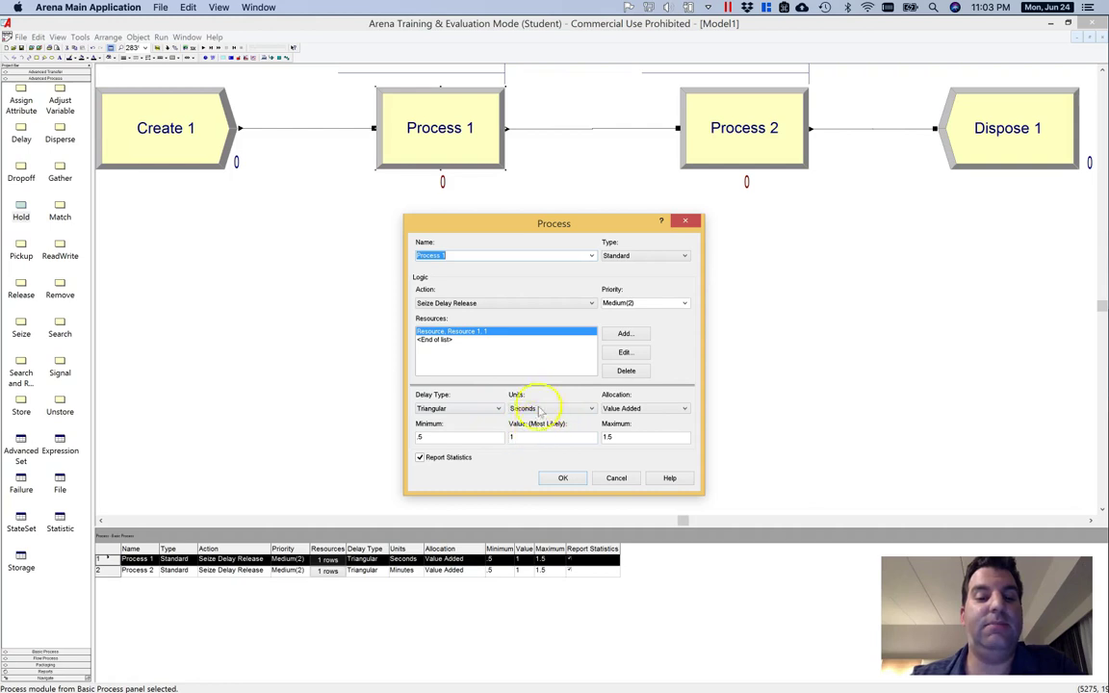
left_click(616, 484)
left_click(743, 112)
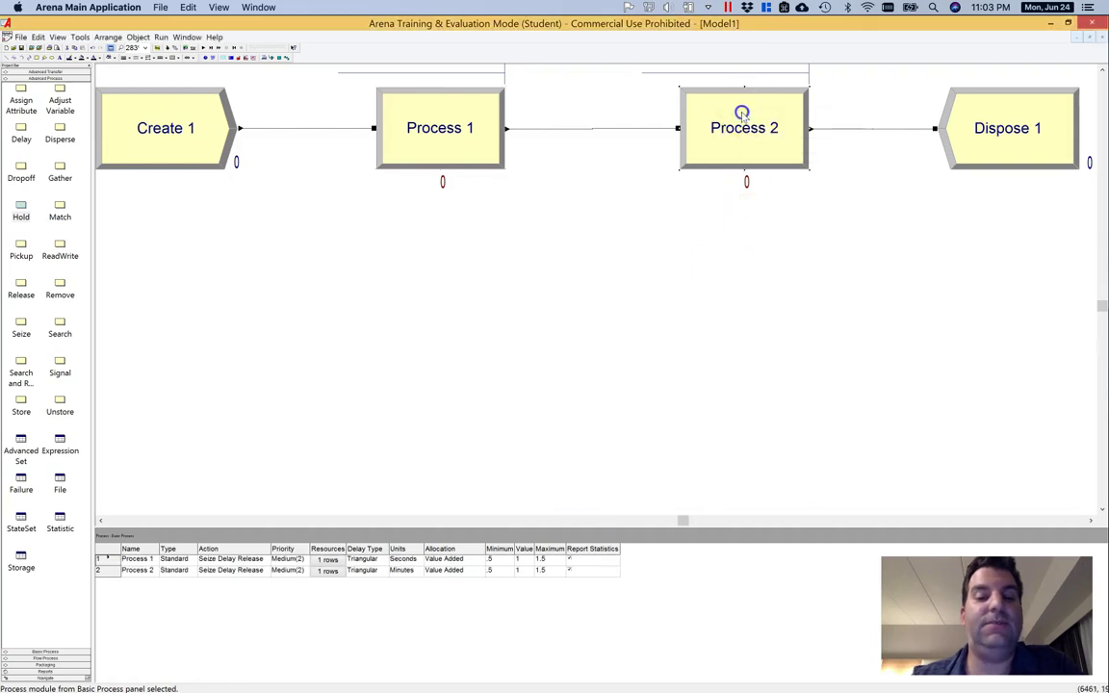
double_click(742, 113)
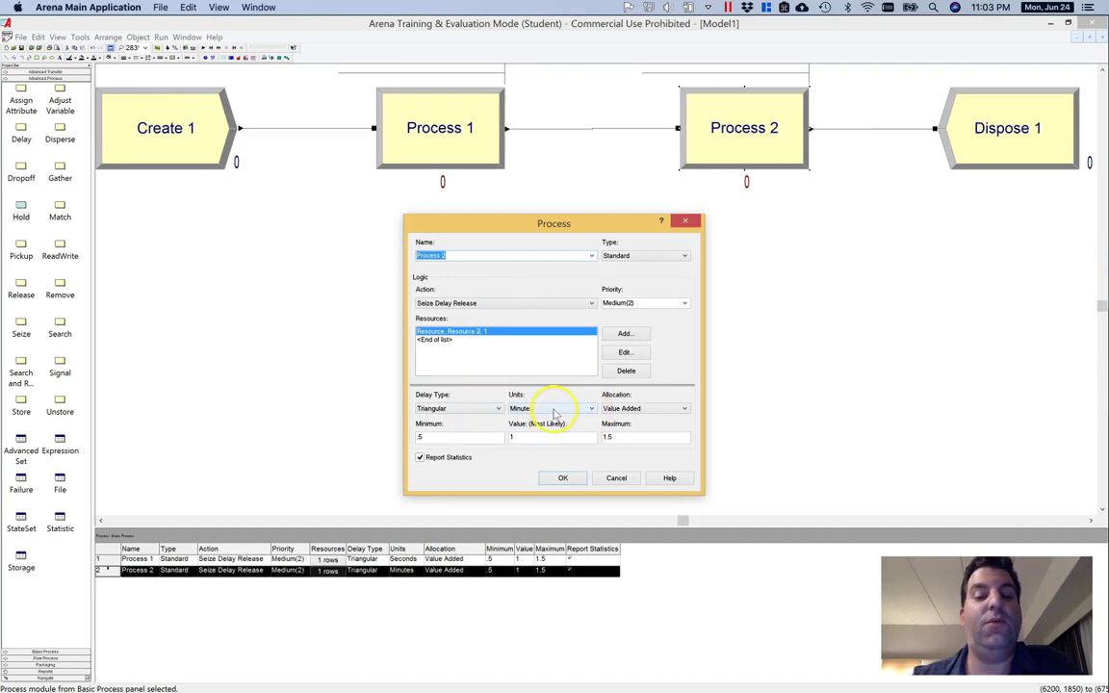
left_click(619, 479)
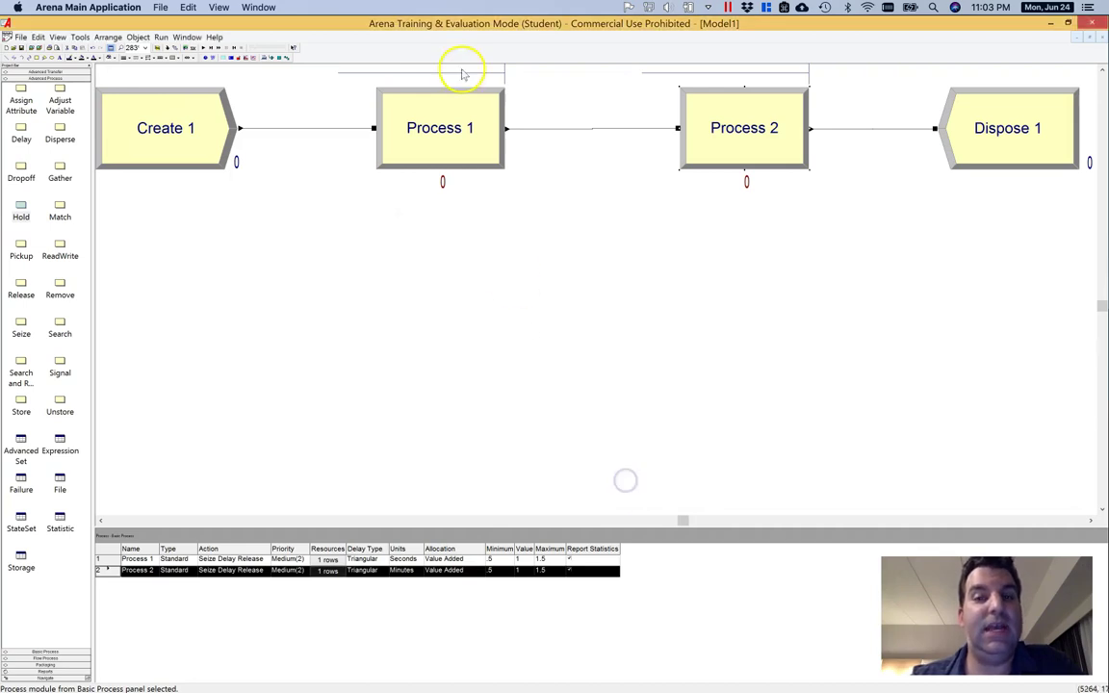
- Run the model until 30 entities are created and a queue builds at Process 2, then pause and end
left_click(202, 46)
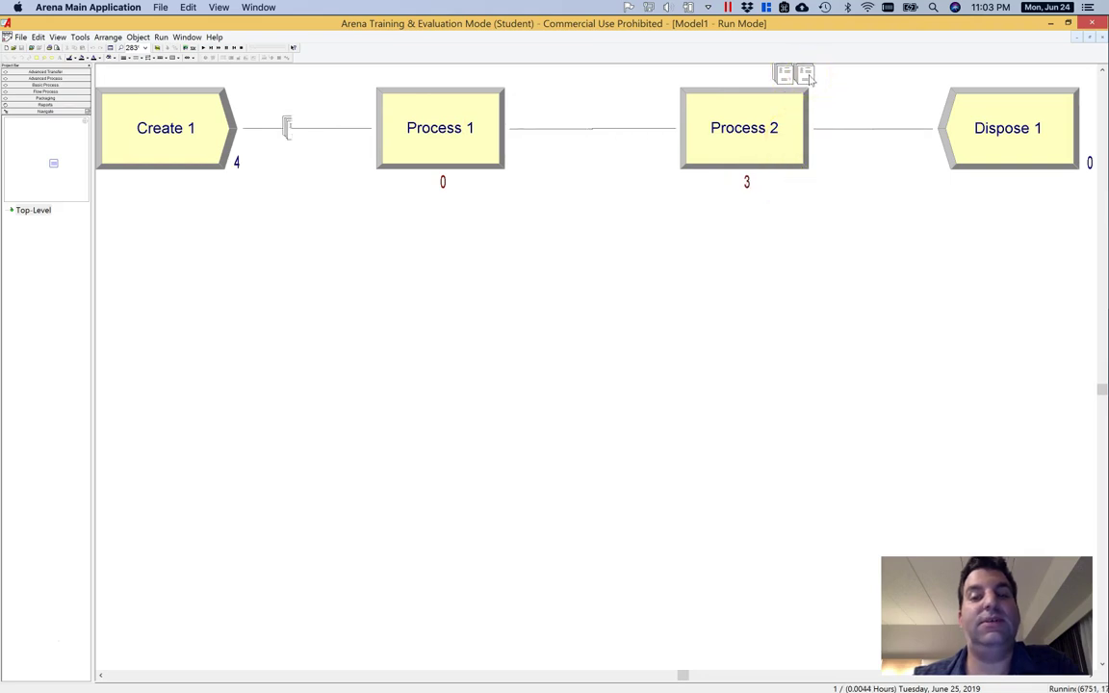
left_click(760, 172)
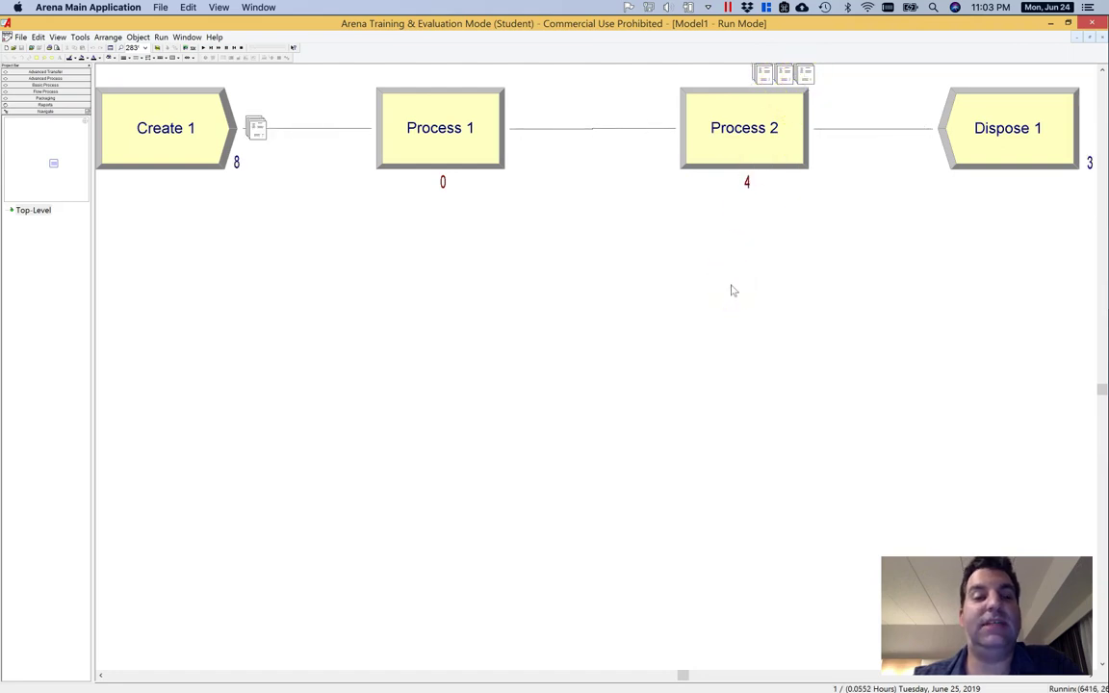
left_click(767, 204)
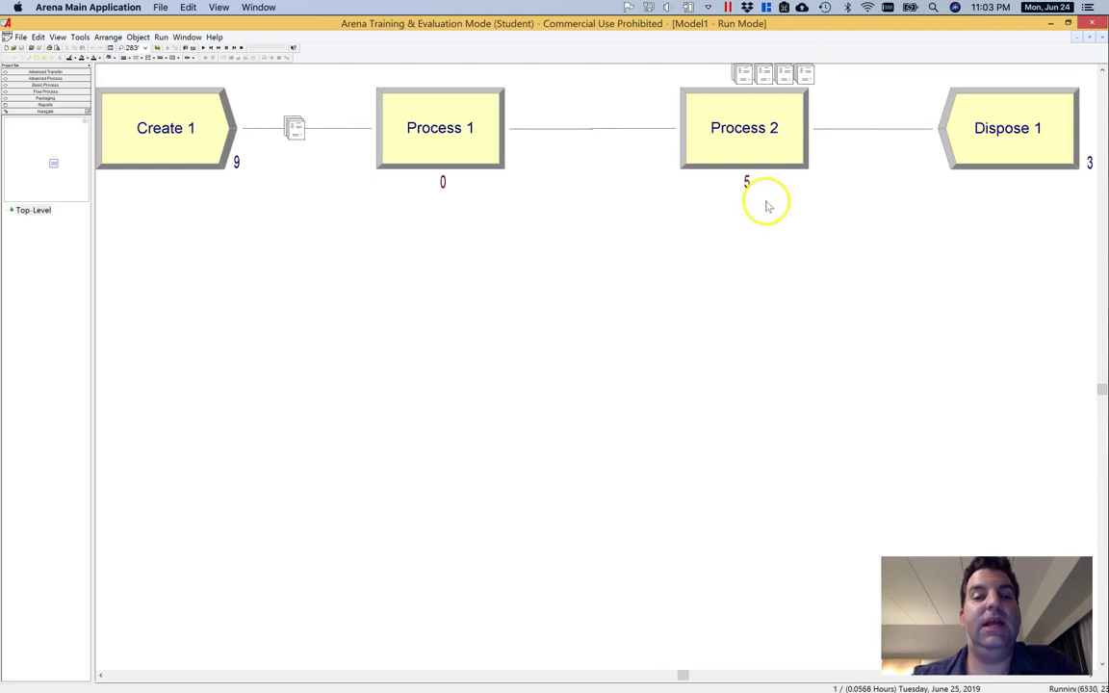
left_click(758, 135)
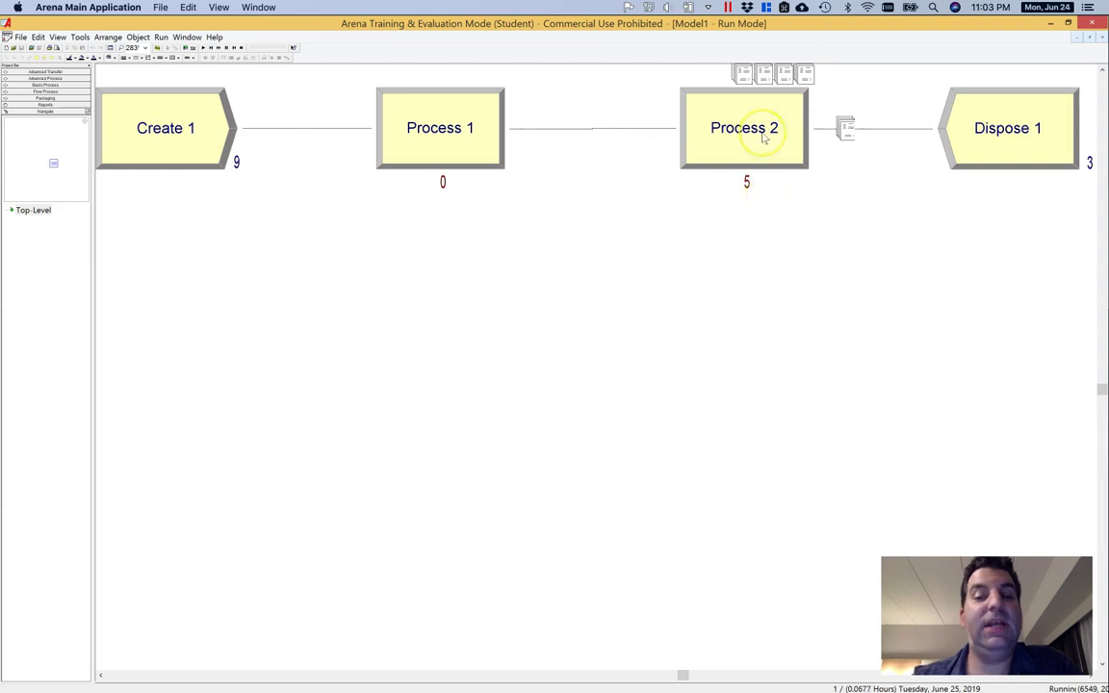
left_click(766, 79)
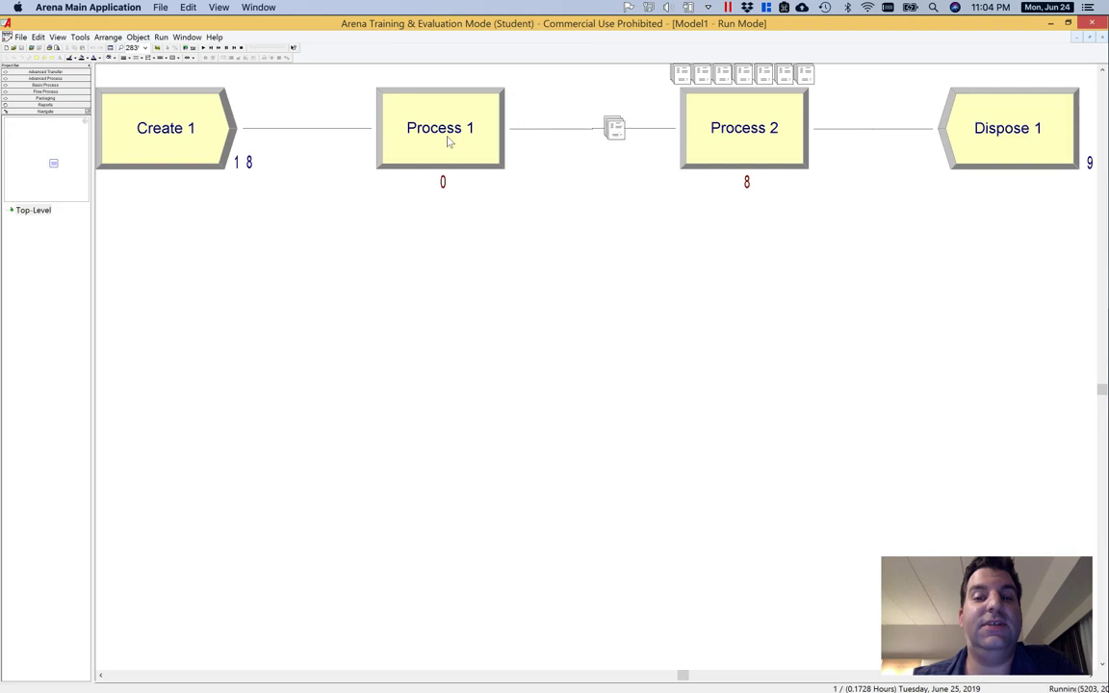
left_click(700, 141)
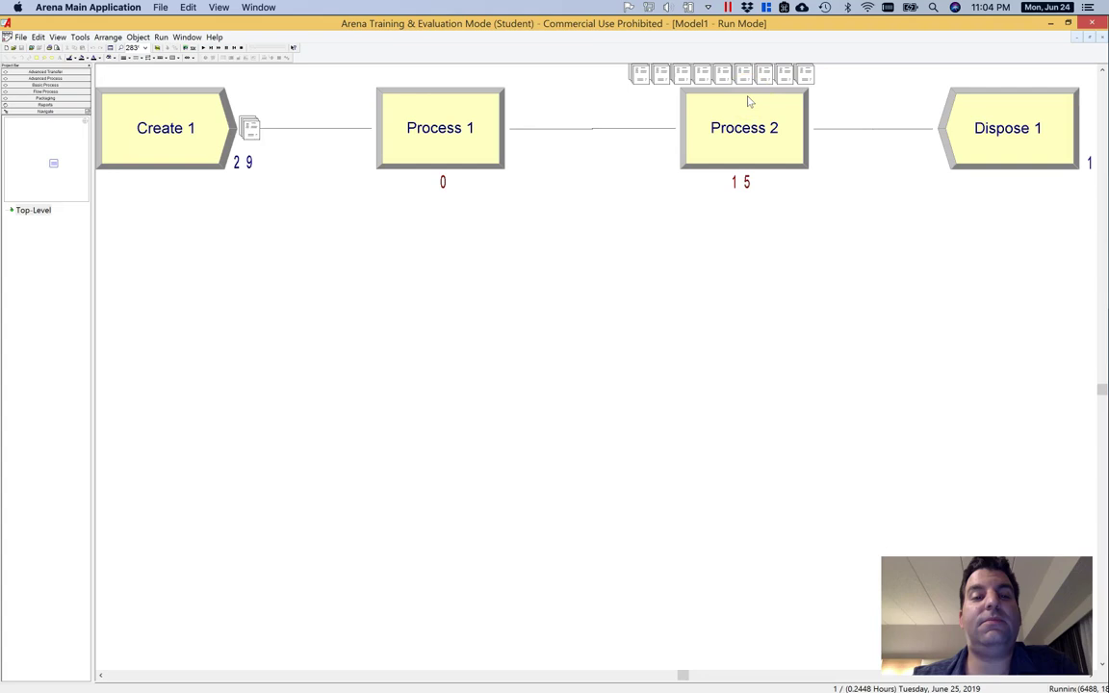
left_click(416, 95)
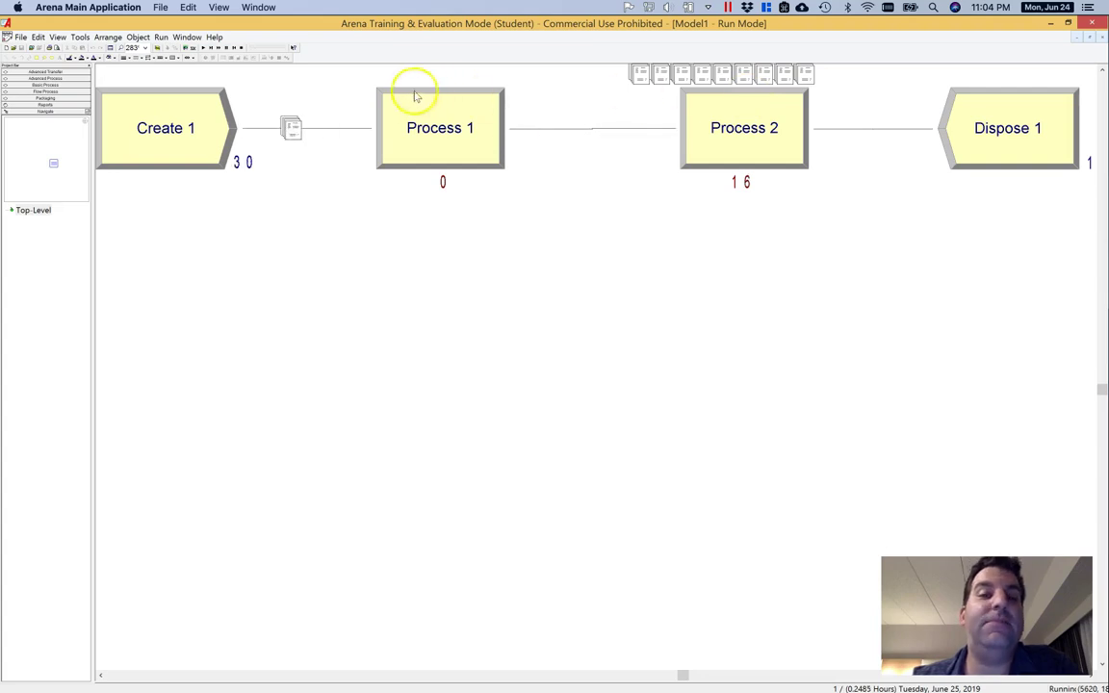
left_click(241, 48)
left_click(241, 49)
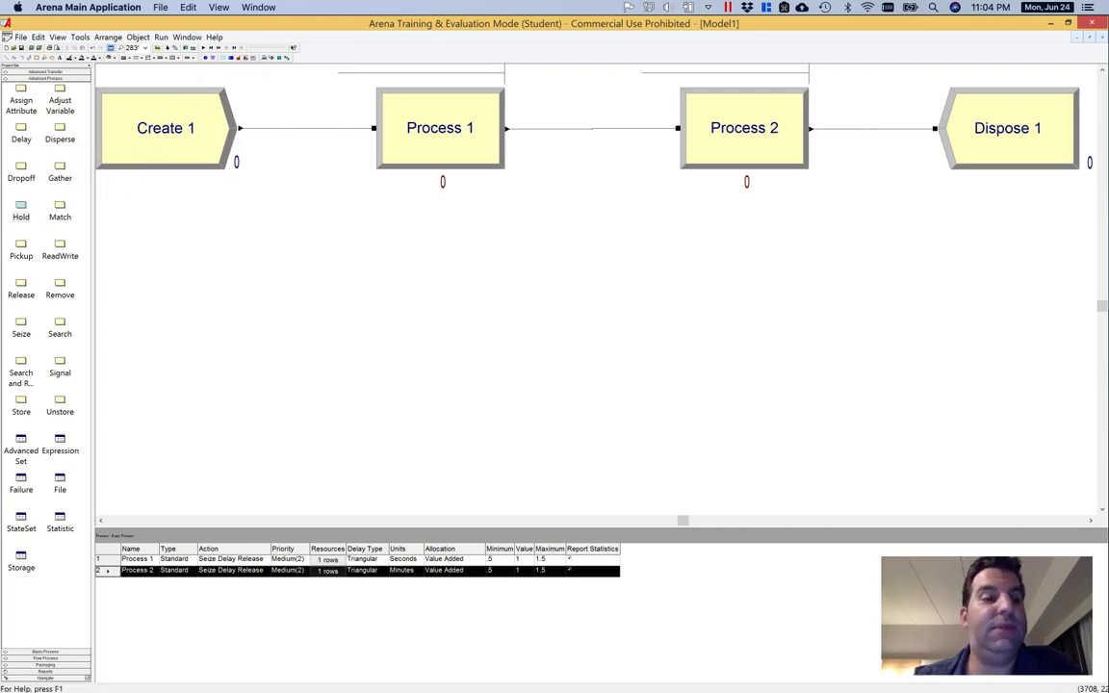
left_click(65, 72)
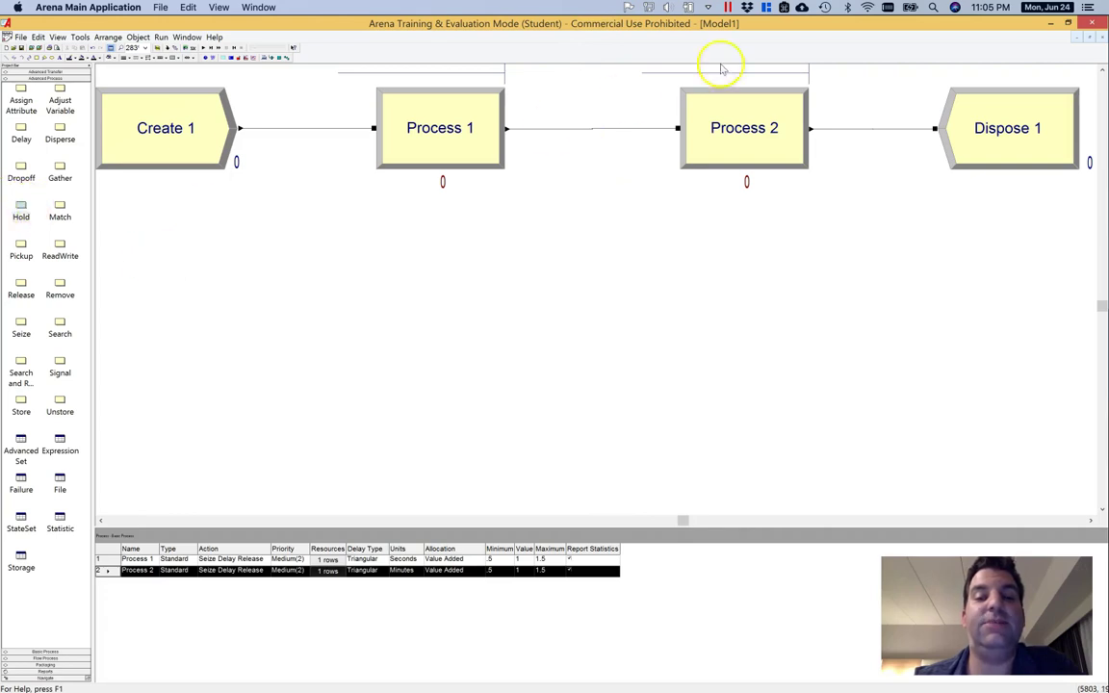
- Shift both Process modules right, delete the Create 1–Process 1 connector, and place a Hold 2 module in the gap
left_click_drag(826, 109, 840, 106)
left_click_drag(473, 147, 597, 130)
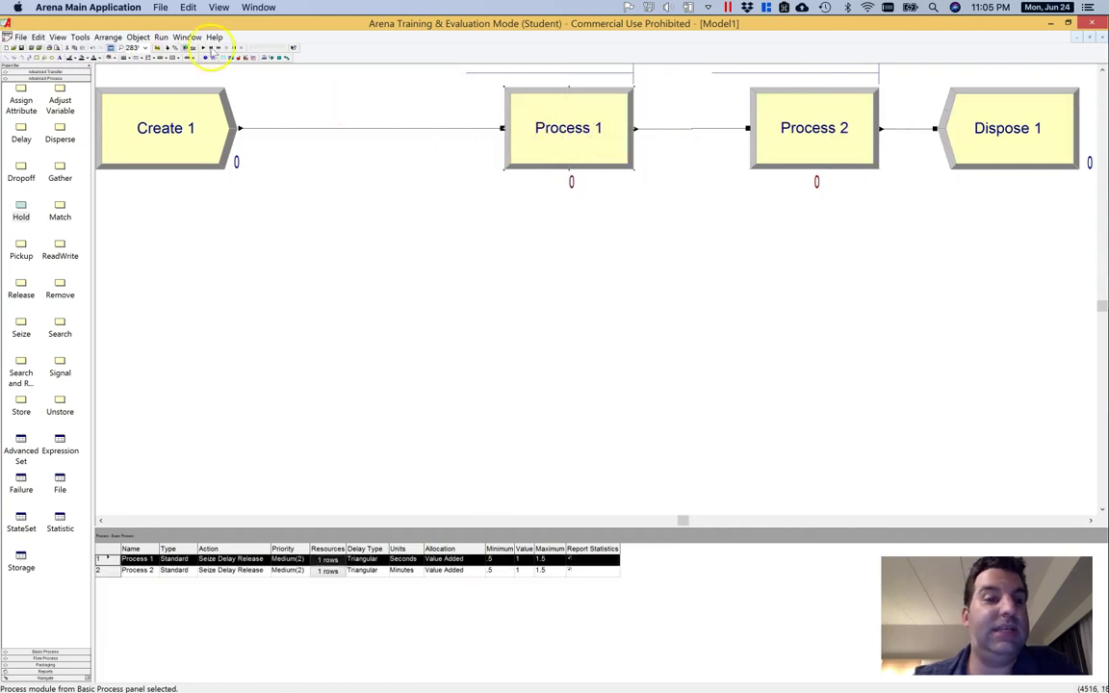
right_click(300, 128)
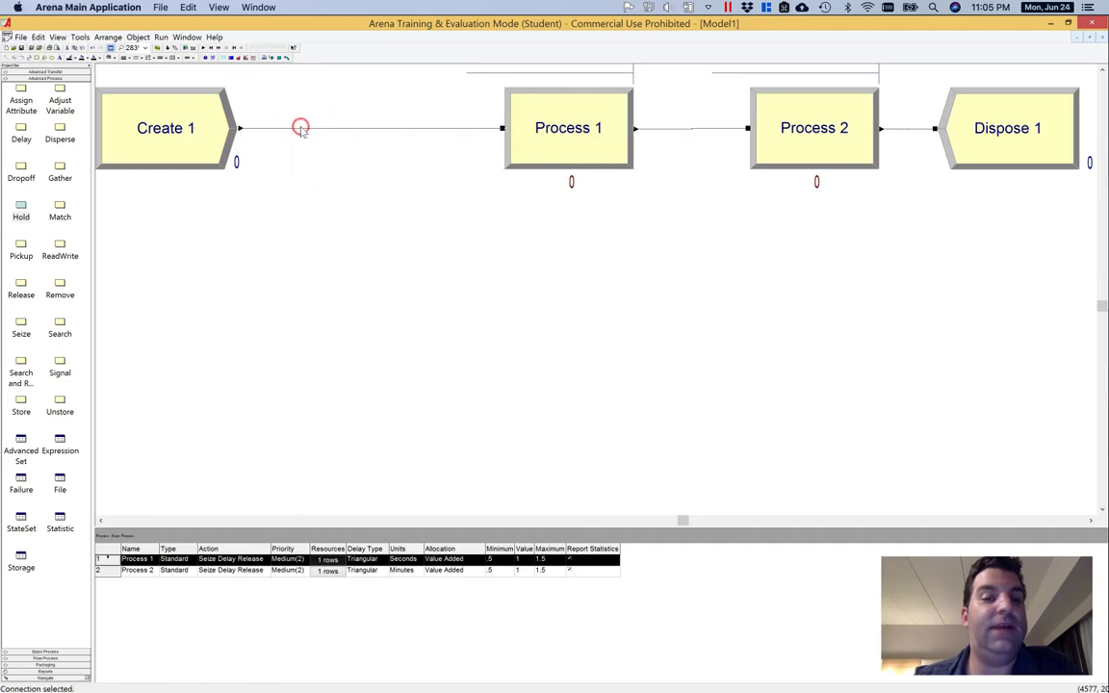
left_click(363, 173)
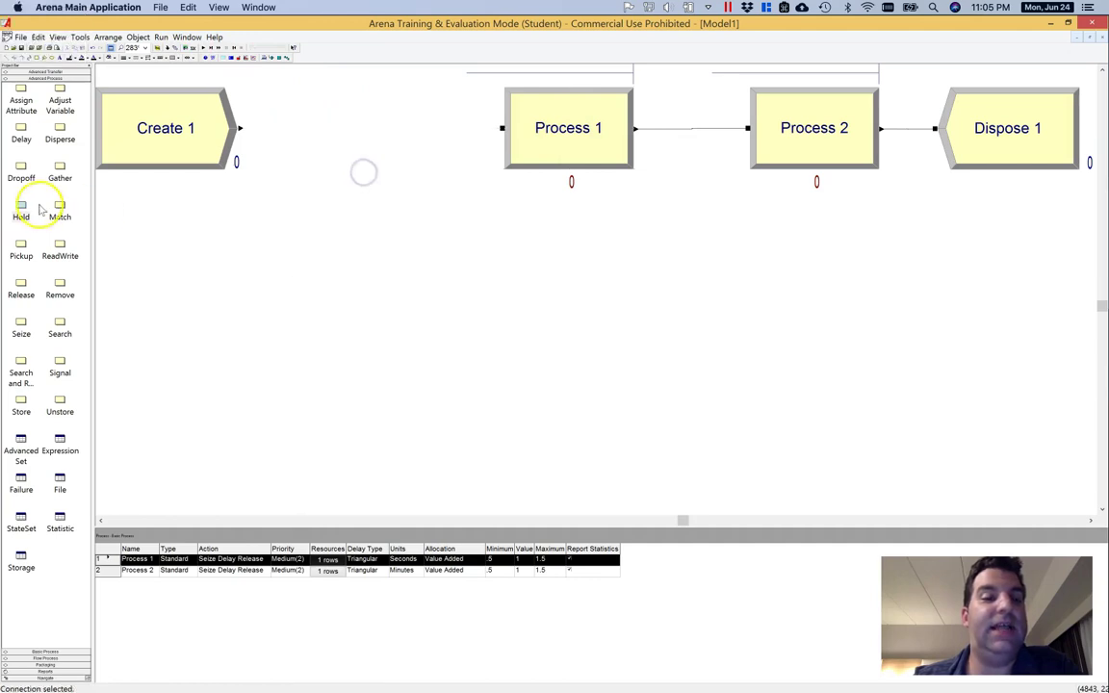
mouse_move(295, 151)
left_mouse_down()
mouse_move(337, 119)
mouse_move(320, 136)
mouse_move(297, 129)
left_mouse_up()
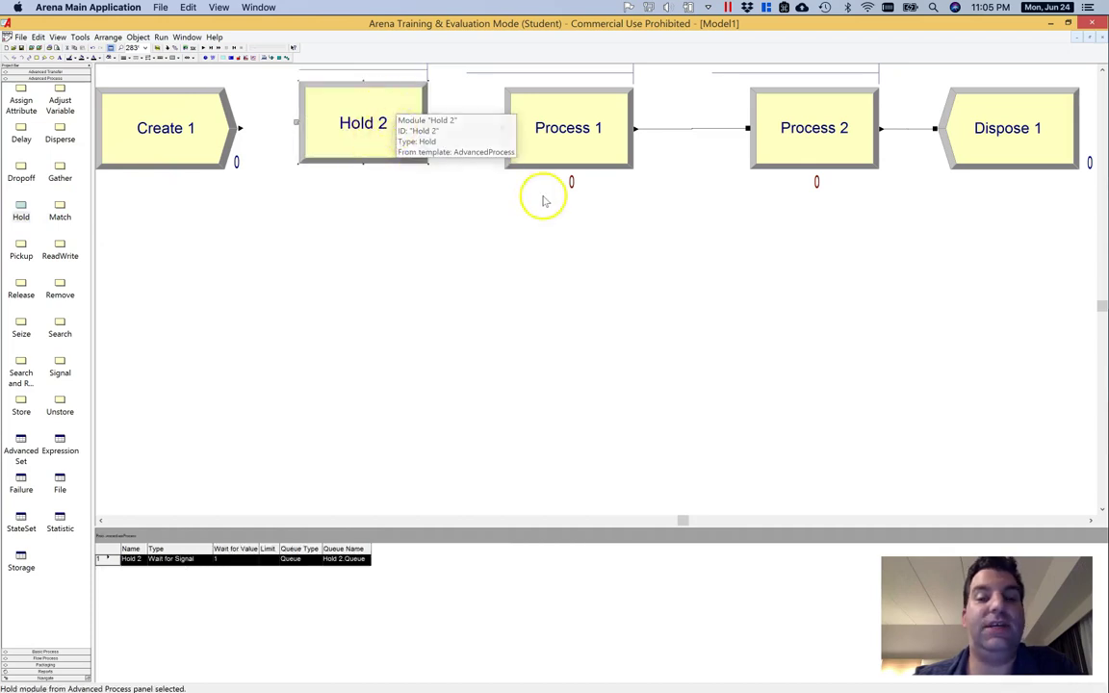
scroll(977, 87, "up", 1)
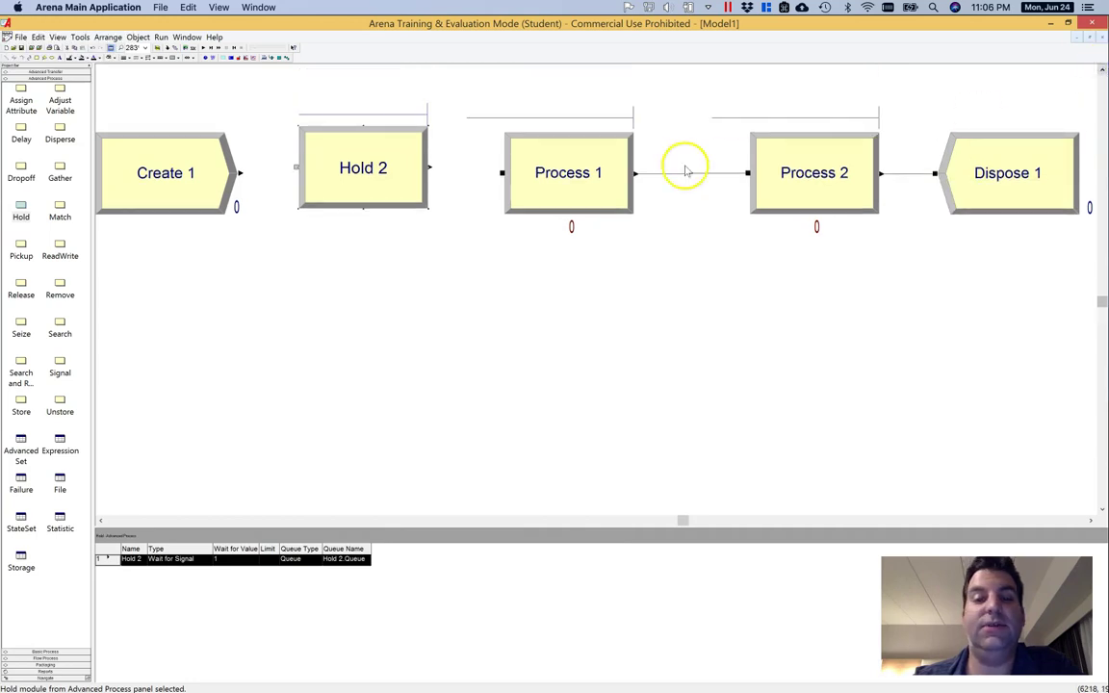
scroll(356, 203, "down", 1)
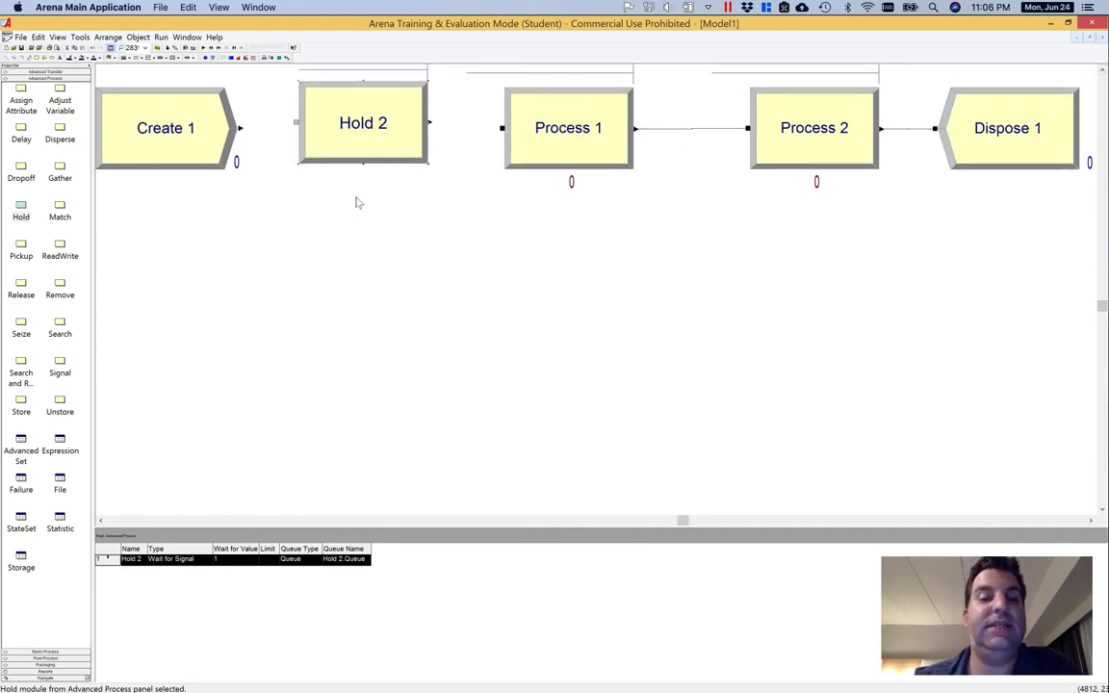
scroll(356, 203, "up", 1)
left_click(364, 194)
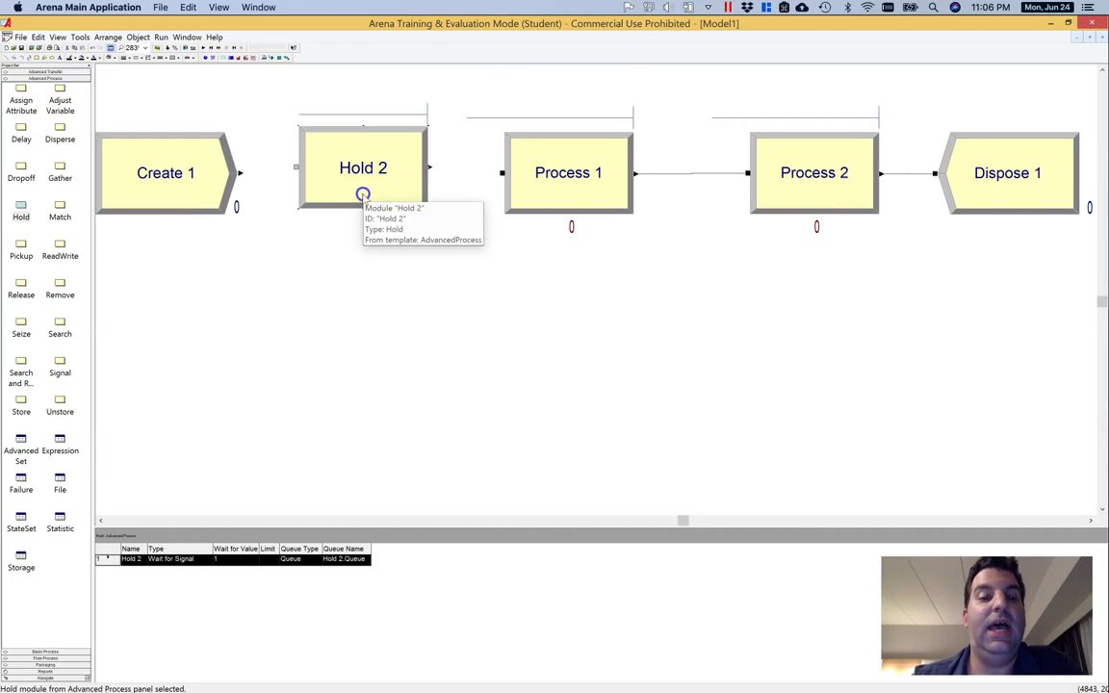
left_click_drag(363, 194, 359, 201)
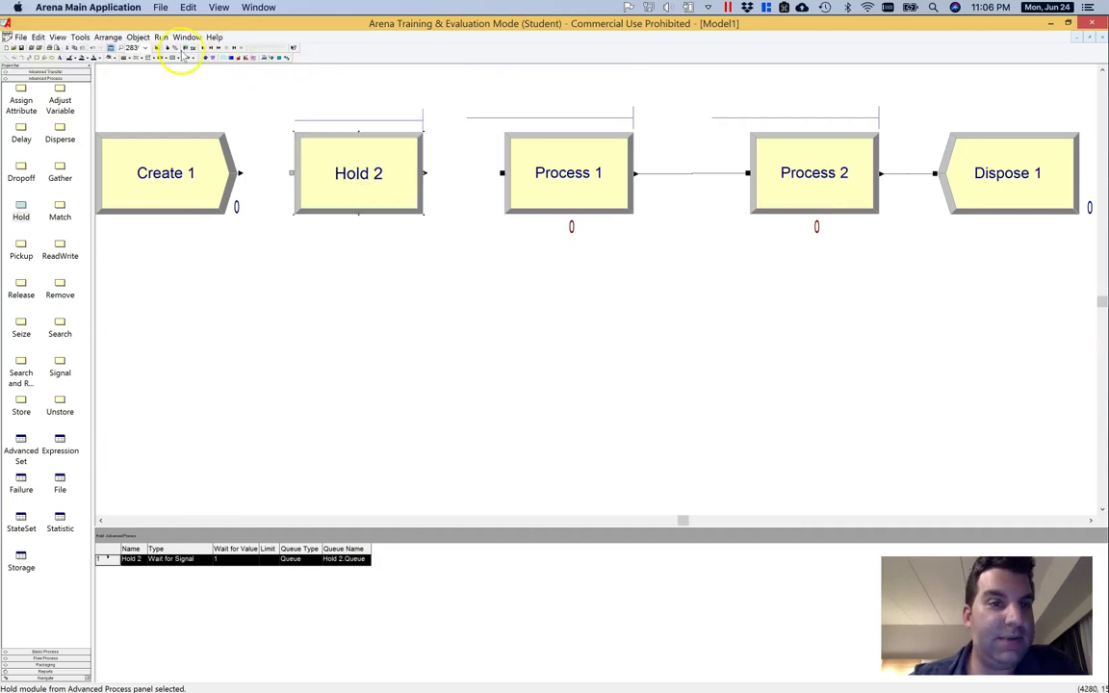
- Connect Create 1 to Hold 2 and Hold 2 to Process 1
left_click(183, 57)
left_click(240, 173)
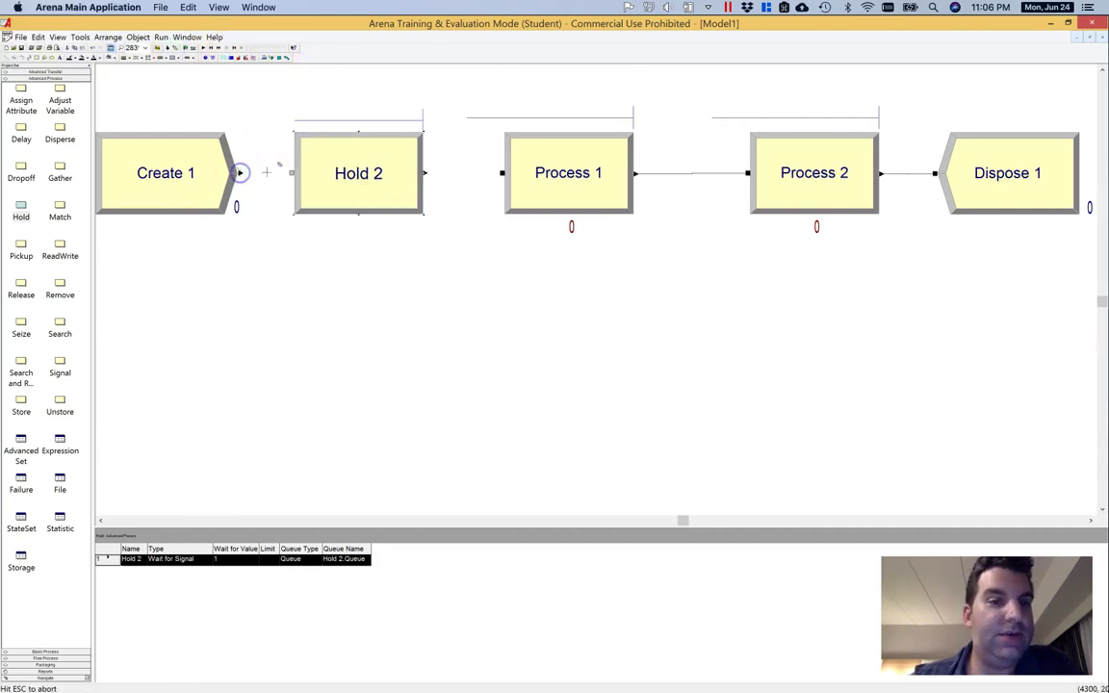
left_click(290, 173)
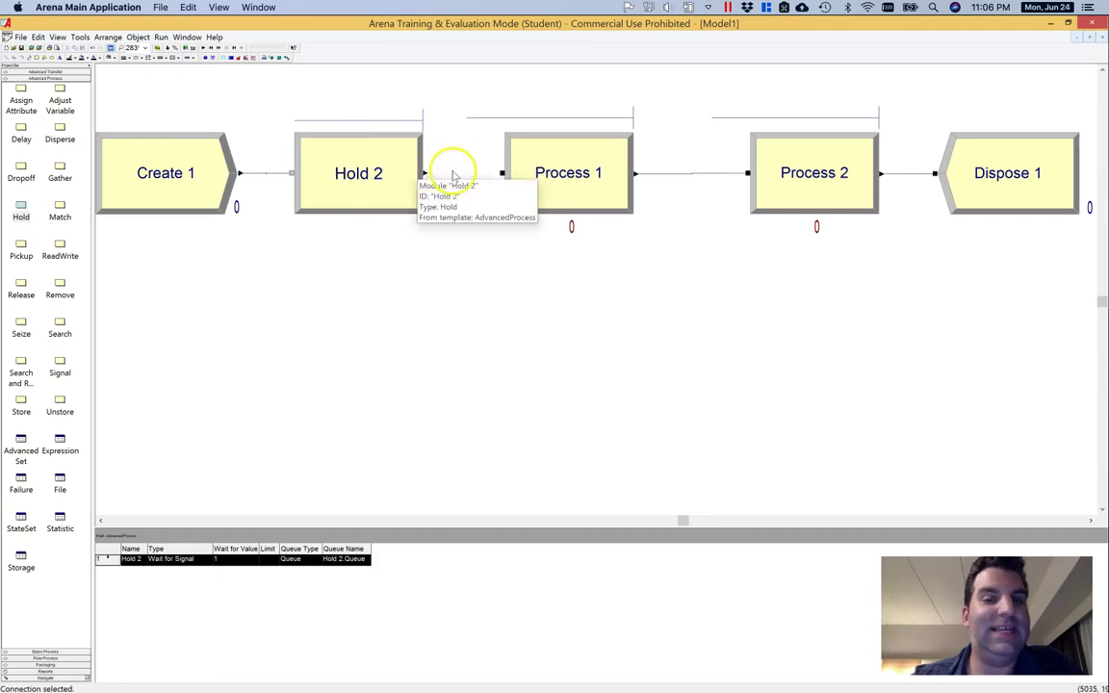
left_click(172, 46)
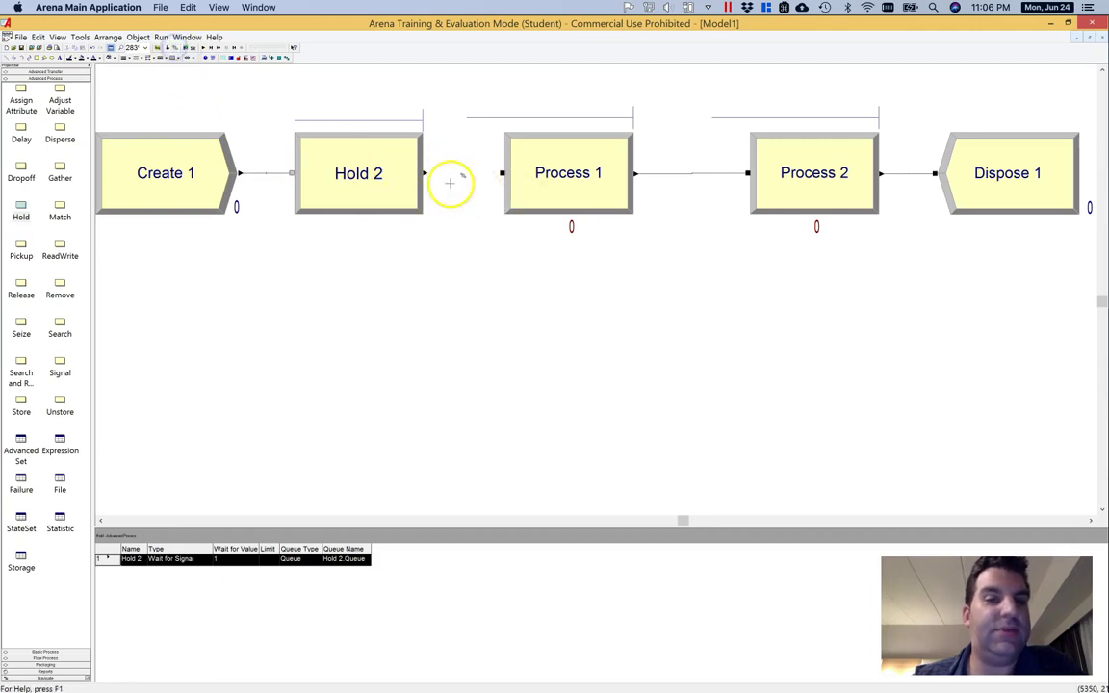
left_click(425, 174)
left_click(502, 173)
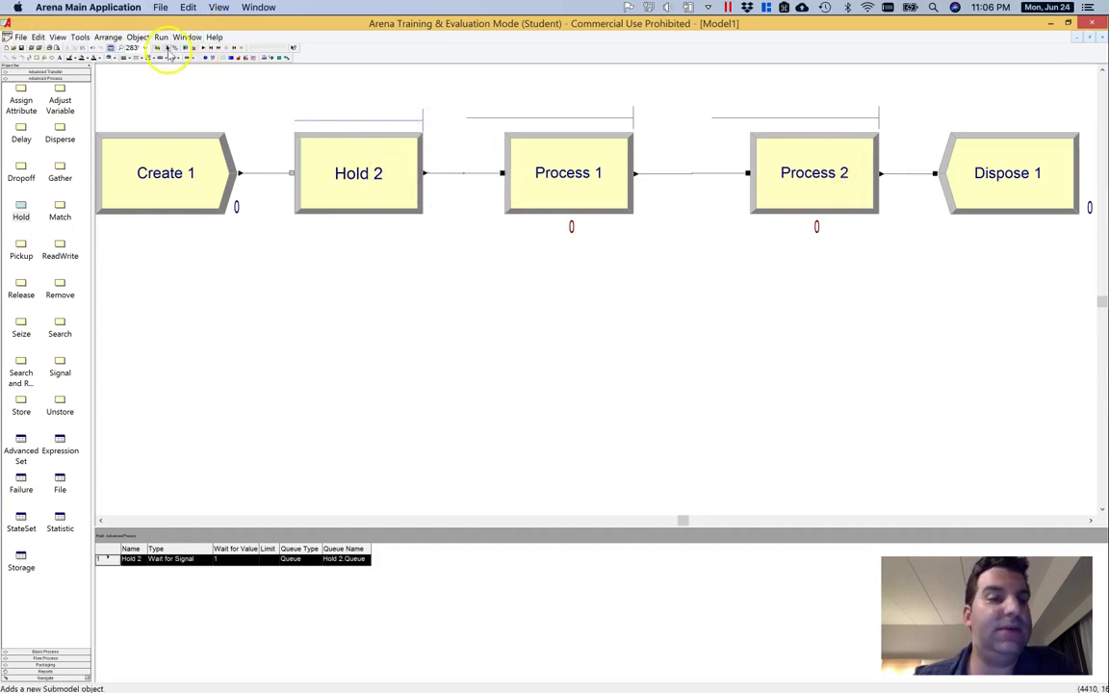
- Set Hold 2's type to Scan for Condition with Queue Type Queue, and start building its Condition expression
double_click(364, 164)
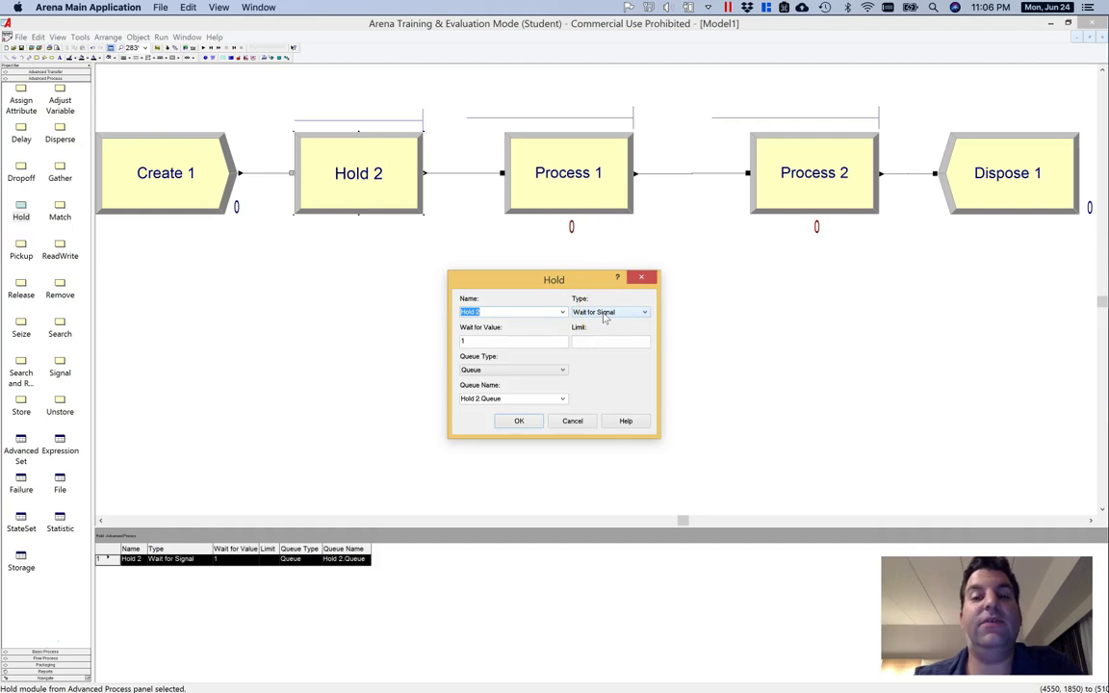
left_click(608, 318)
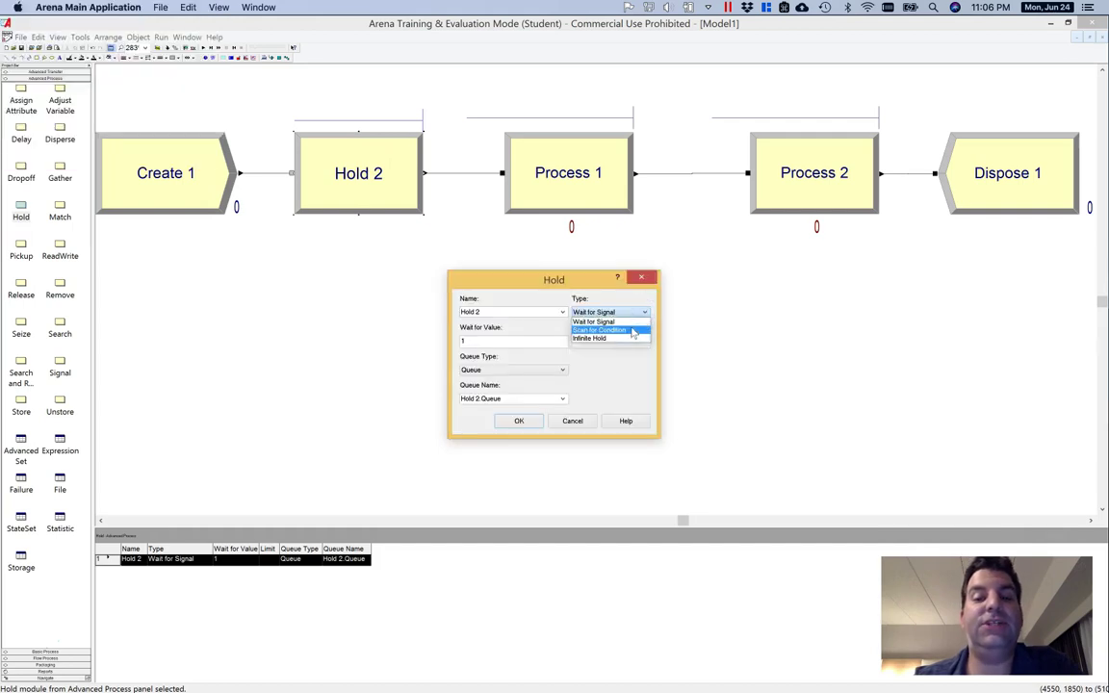
left_click(632, 331)
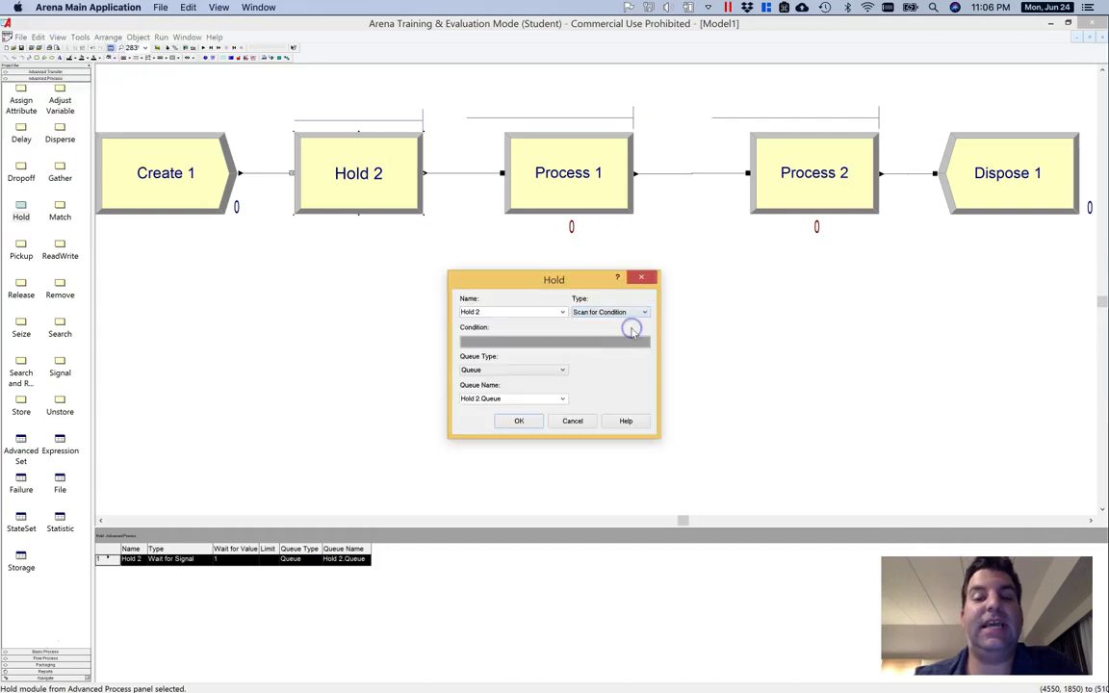
left_click(489, 372)
left_click(488, 378)
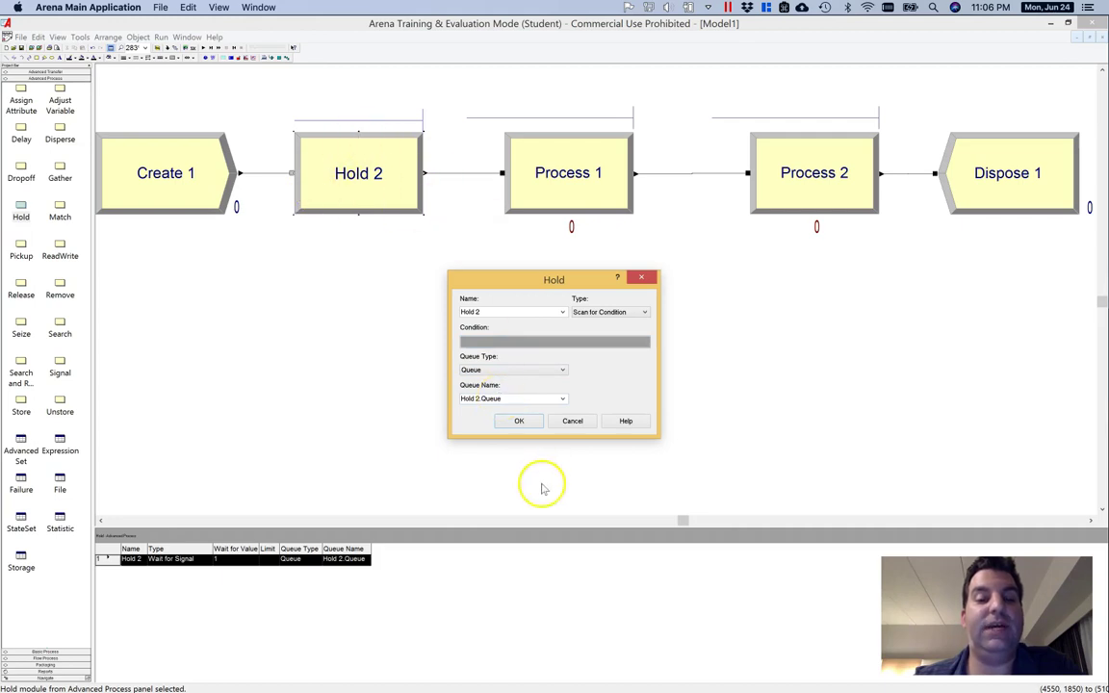
right_click(527, 341)
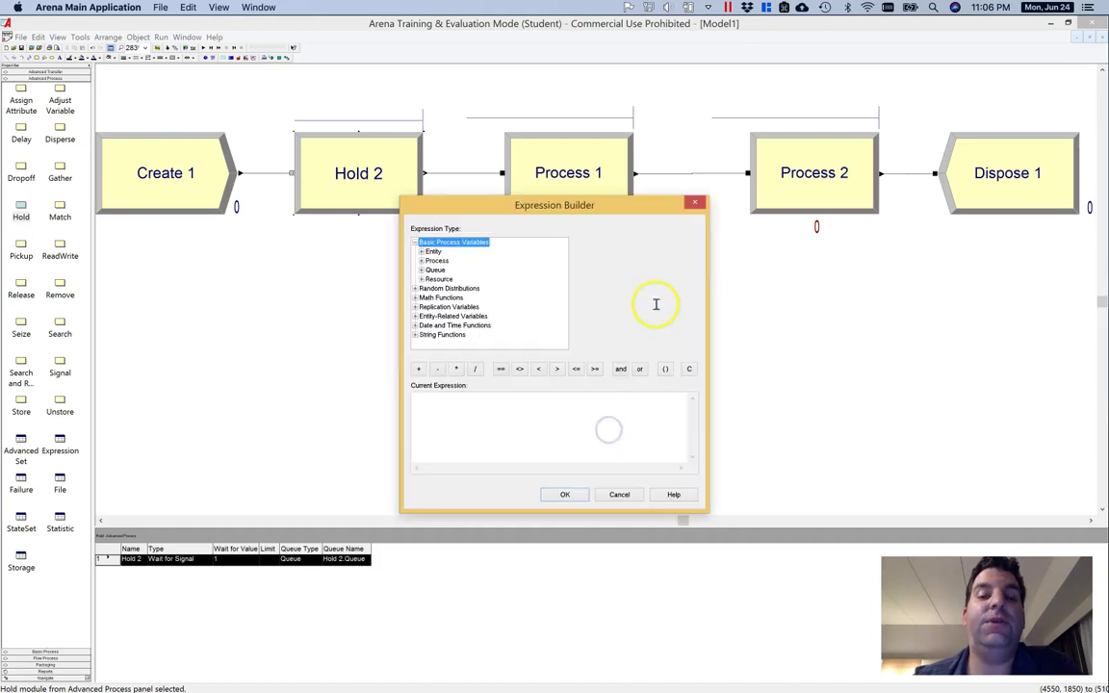
- Enter the first half of the condition: NQ(Process 2.Queue) <= 4 &&
left_click_drag(584, 205, 391, 277)
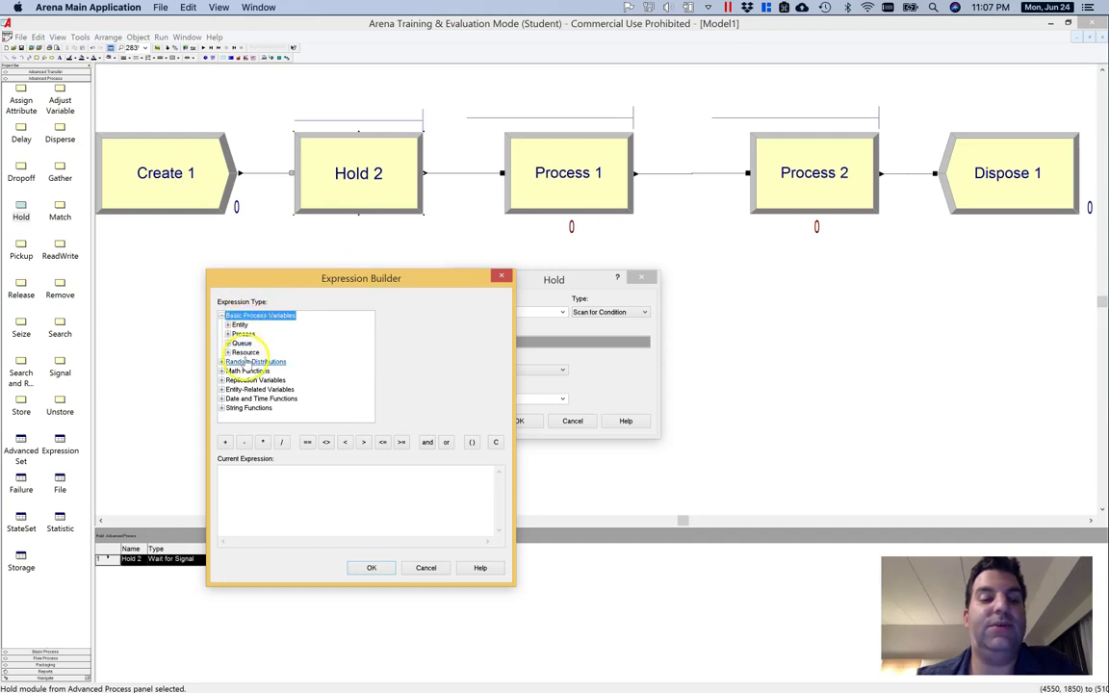
double_click(245, 345)
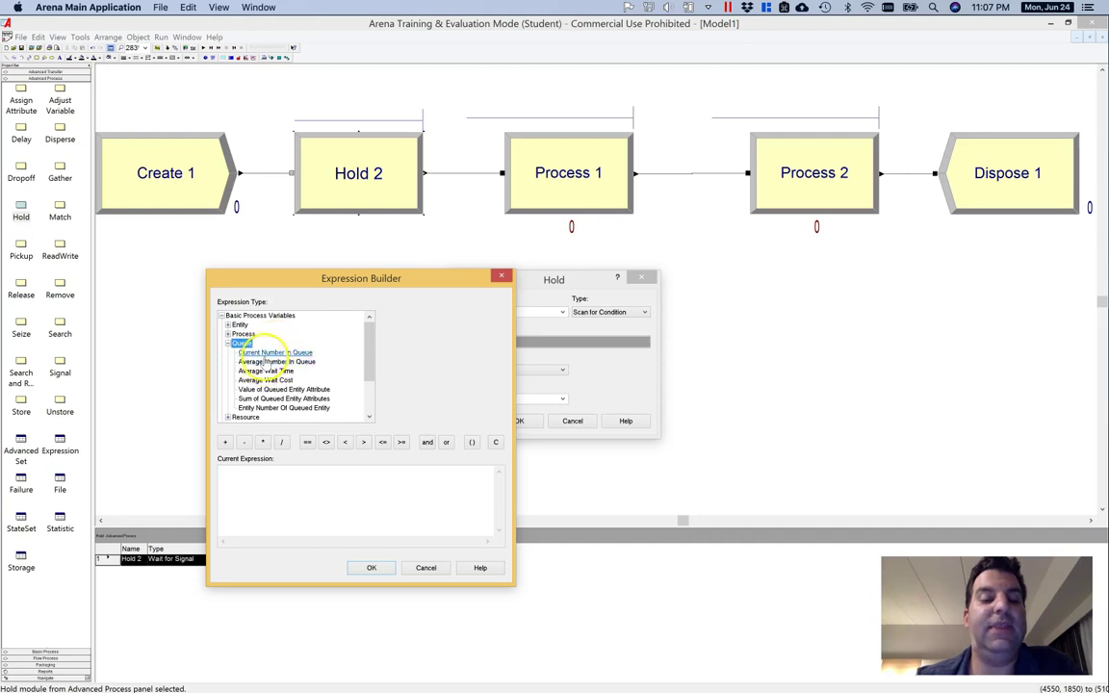
left_click(261, 354)
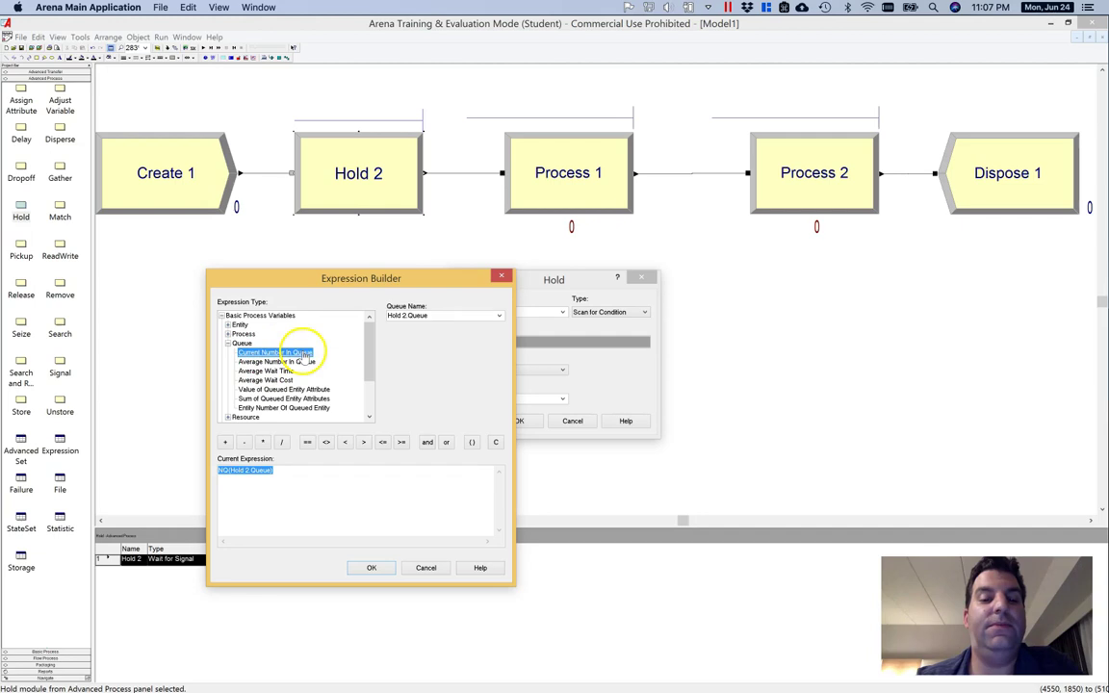
left_click(499, 315)
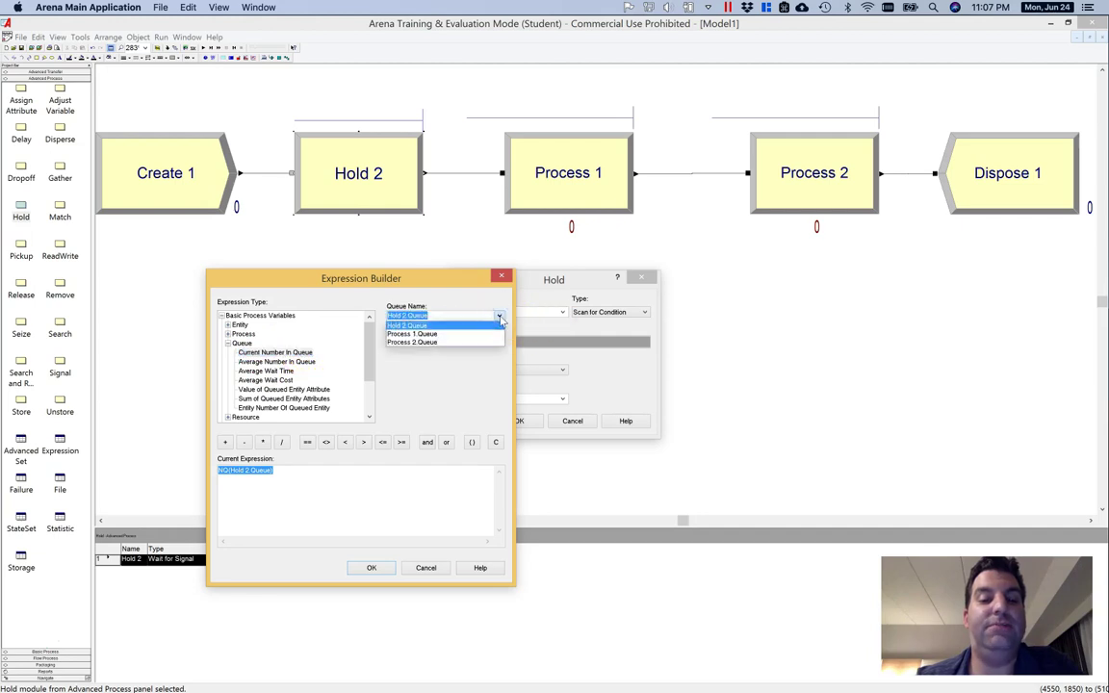
left_click(438, 342)
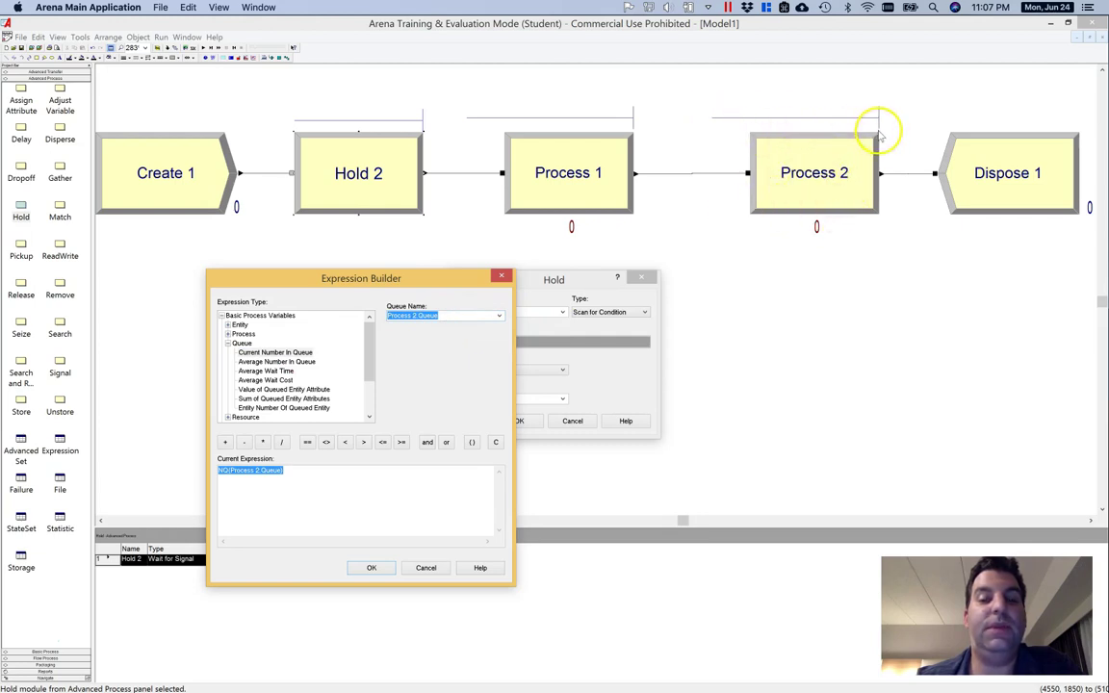
left_click(328, 472)
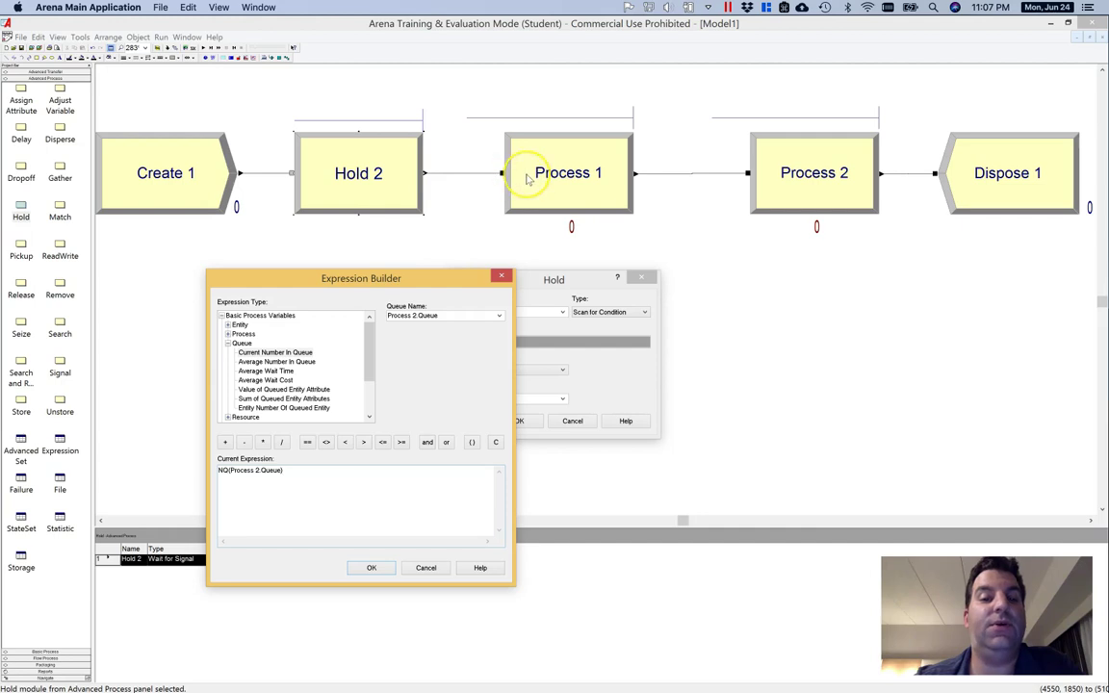
left_click(321, 476)
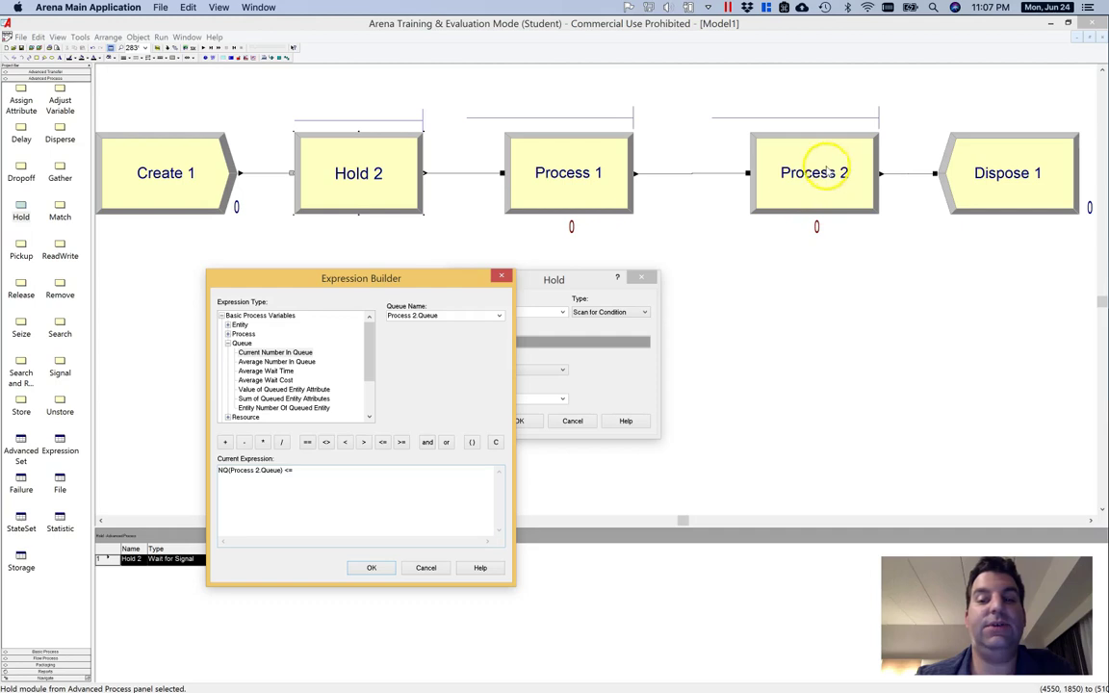
type("4 &&")
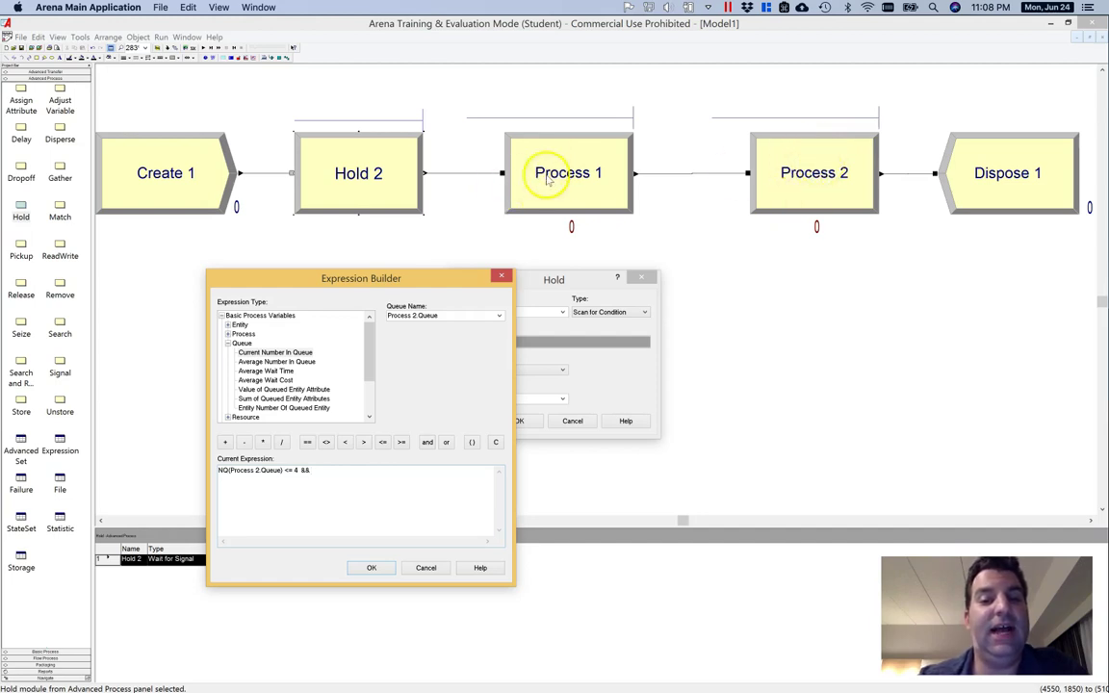
left_click(330, 470)
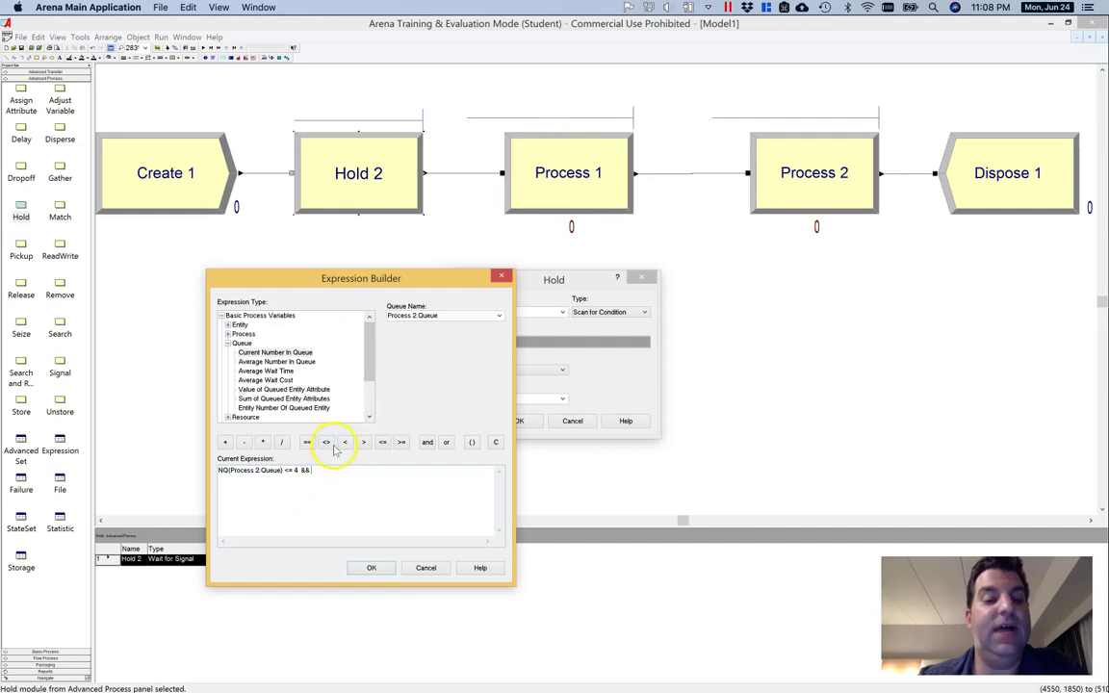
- Append STATE(Resource 1) == IDLE_RES to complete the condition
left_click(228, 342)
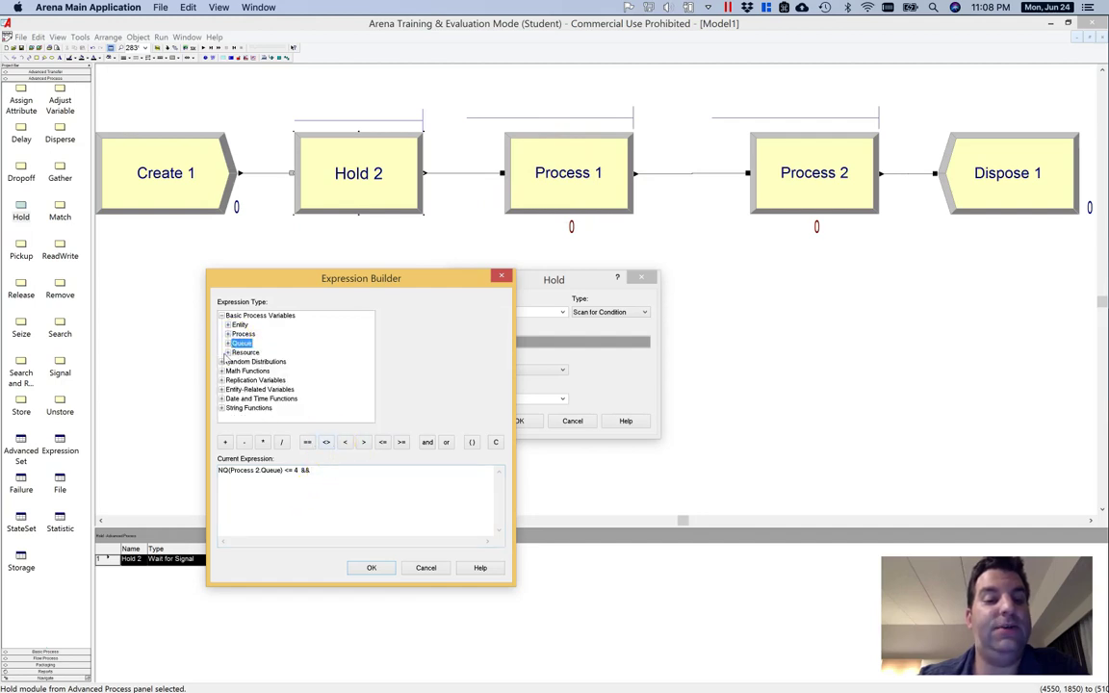
left_click(227, 352)
left_click(234, 372)
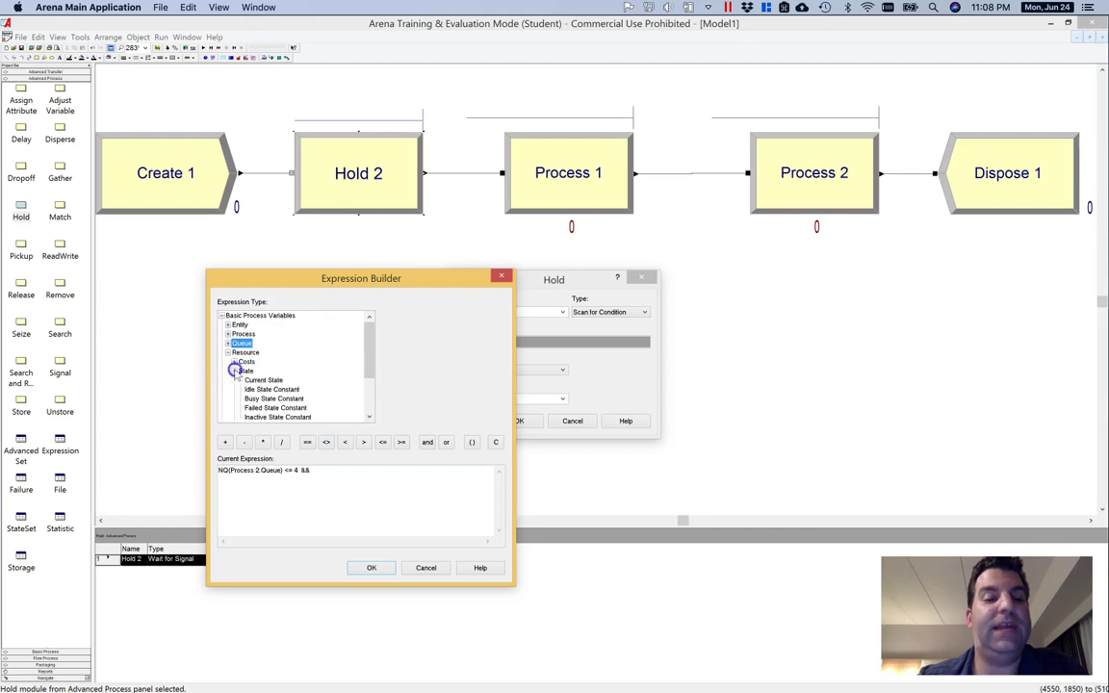
left_click_drag(366, 350, 365, 361)
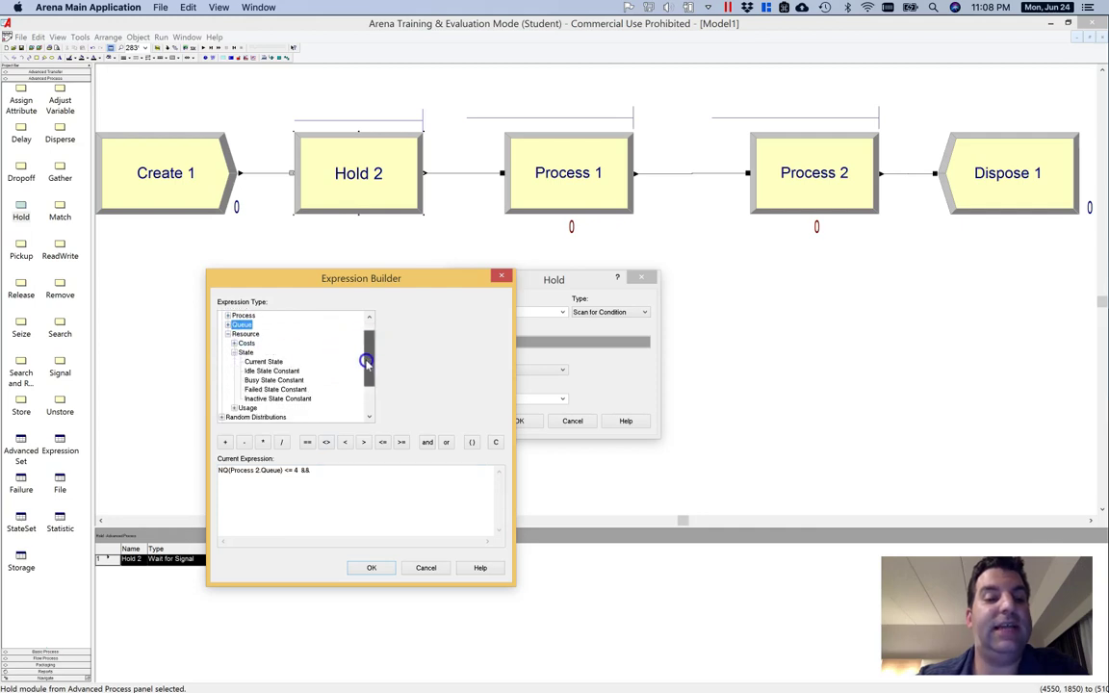
left_click(262, 352)
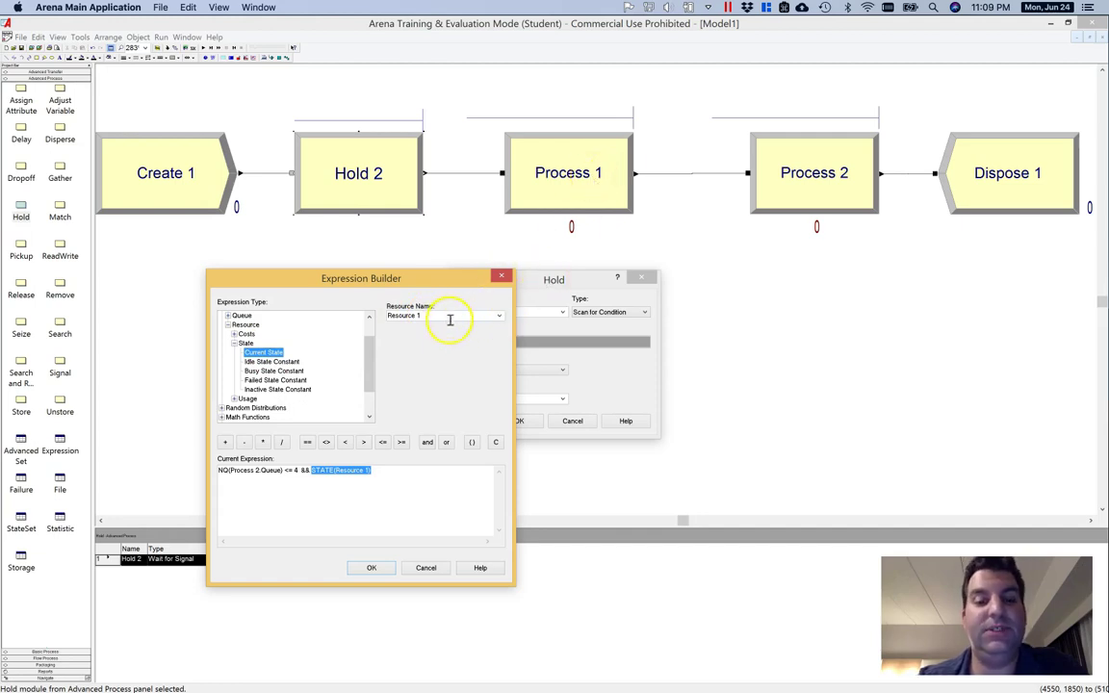
left_click(383, 471)
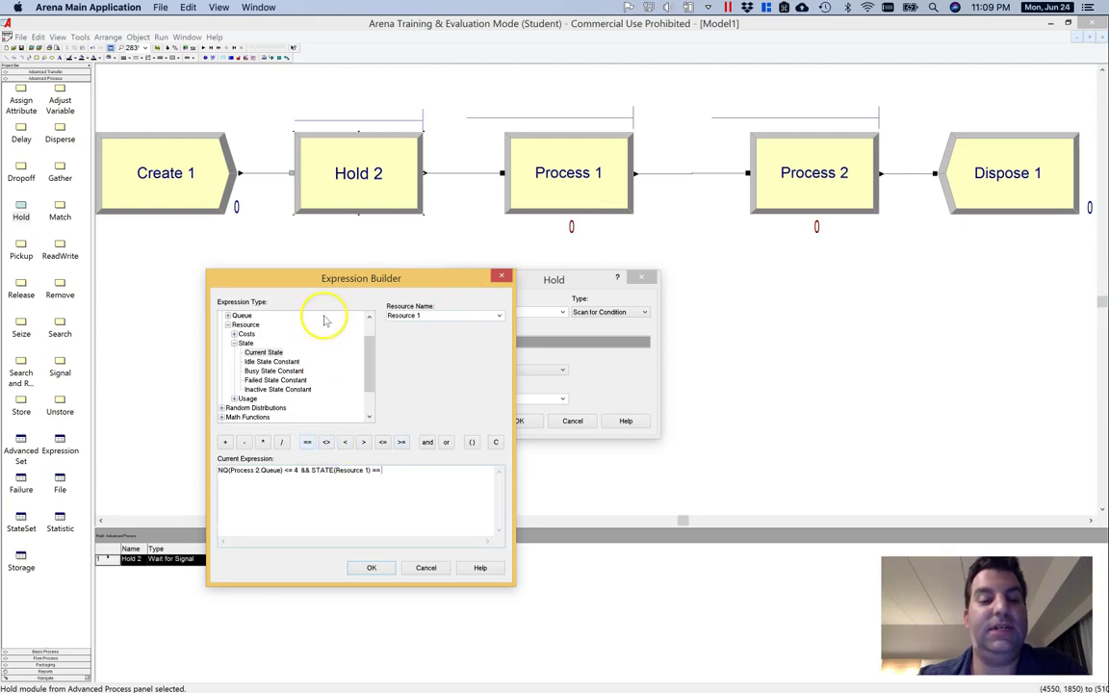
left_click(271, 362)
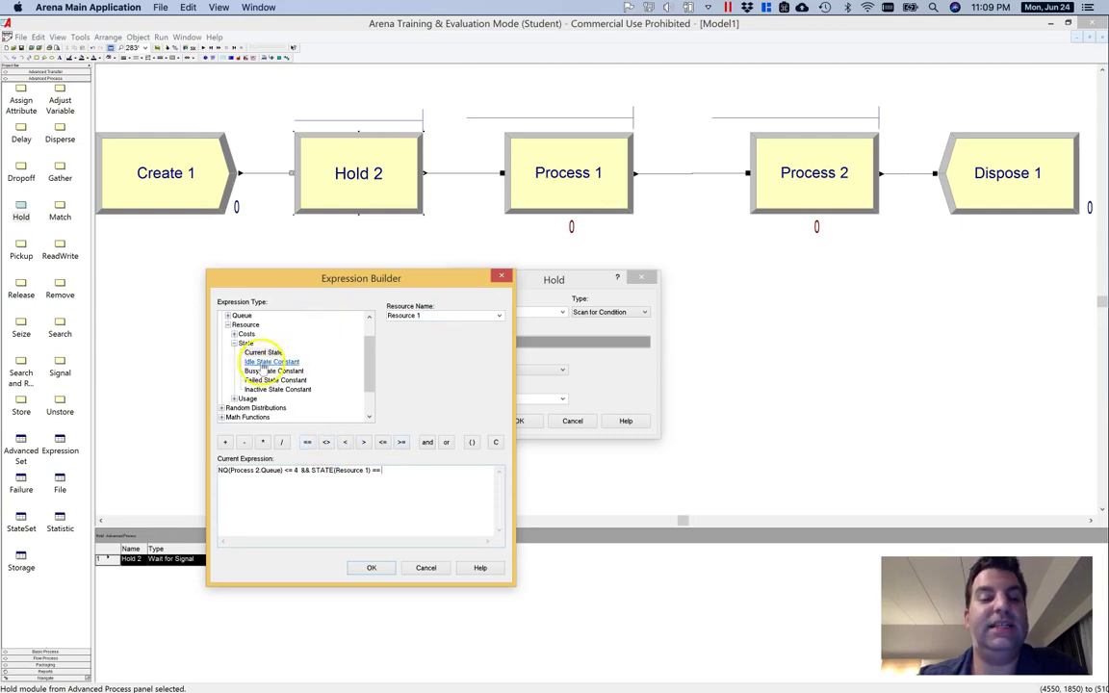
double_click(279, 362)
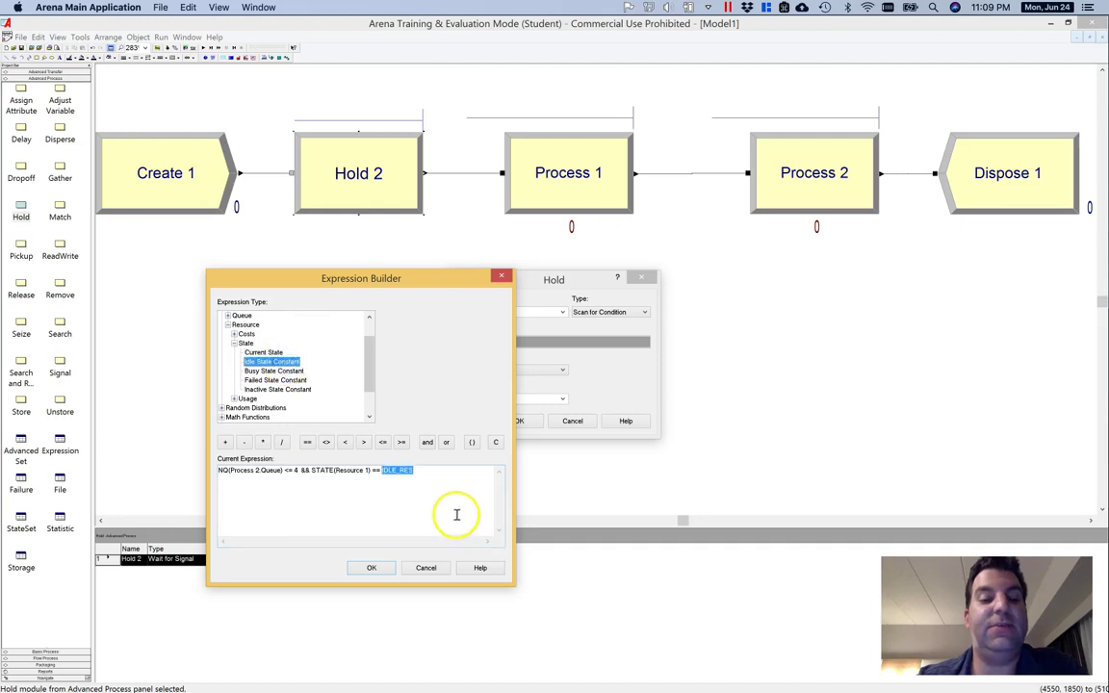
left_click(433, 465)
double_click(294, 470)
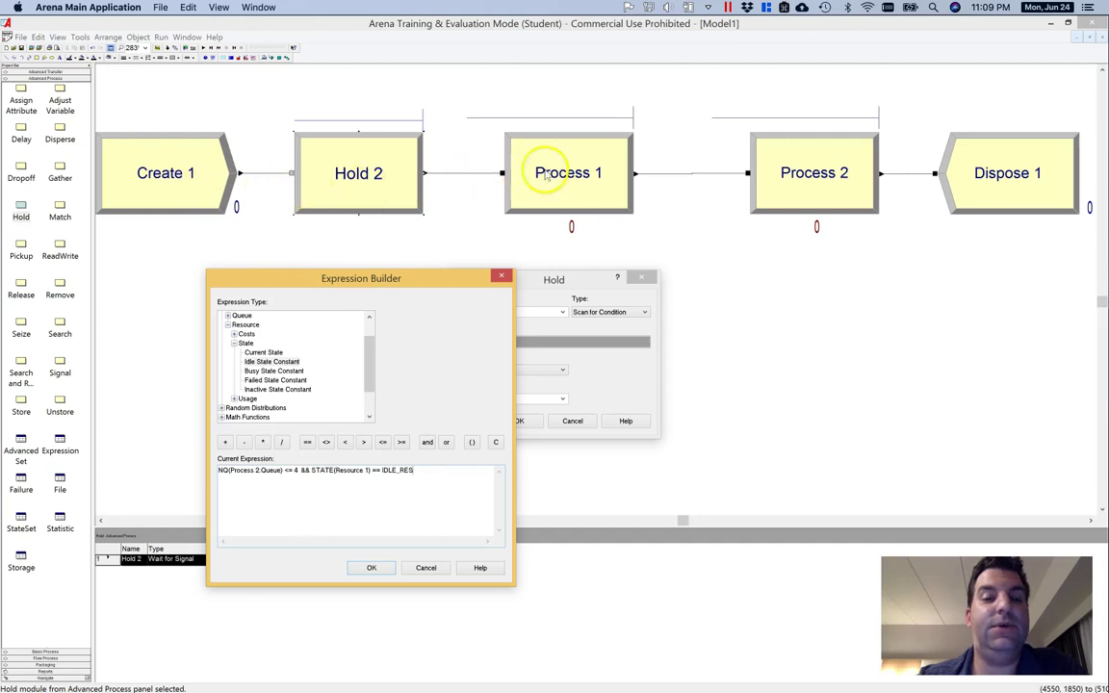
left_click(297, 471)
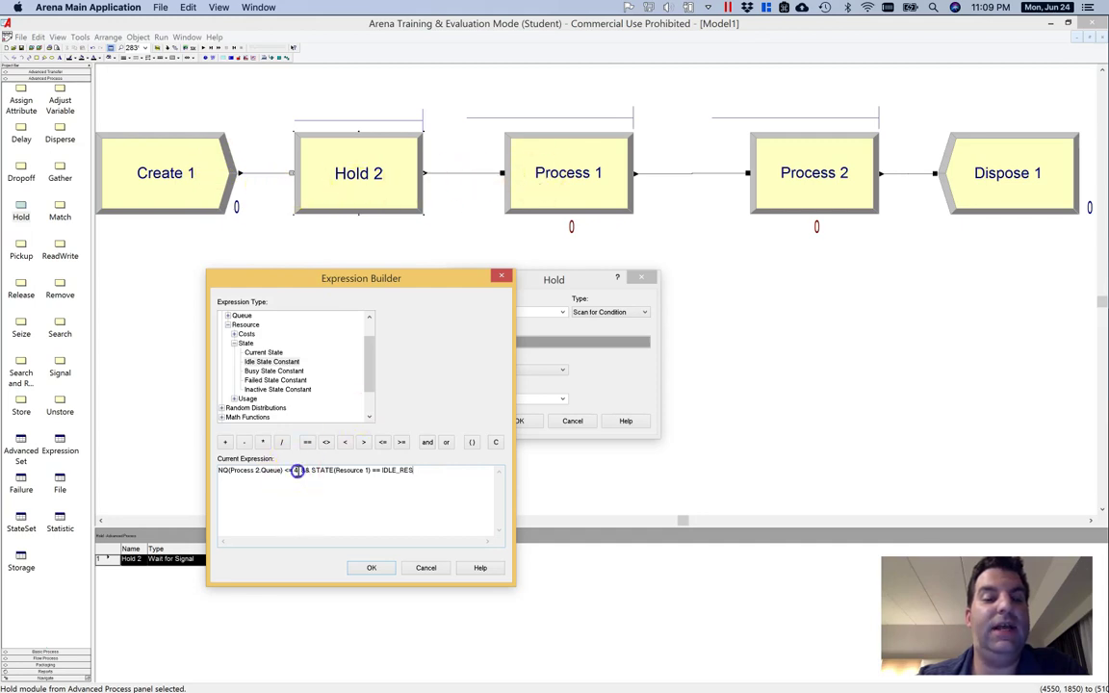
left_click(203, 473, "shift")
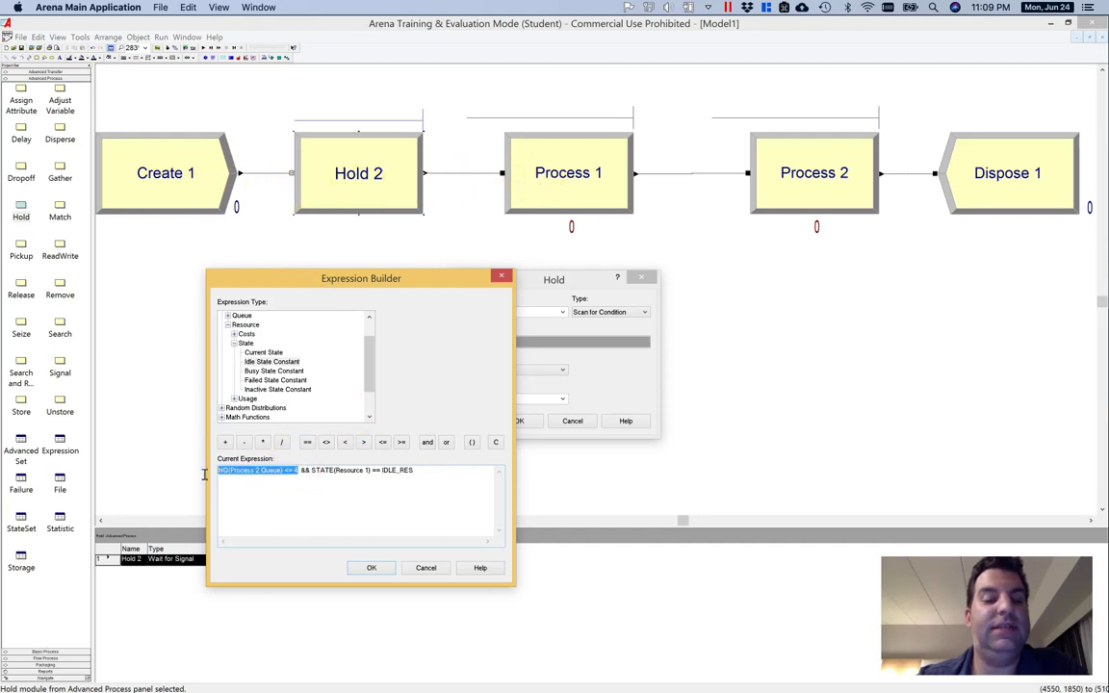
left_click(313, 471)
left_click(436, 471, "shift")
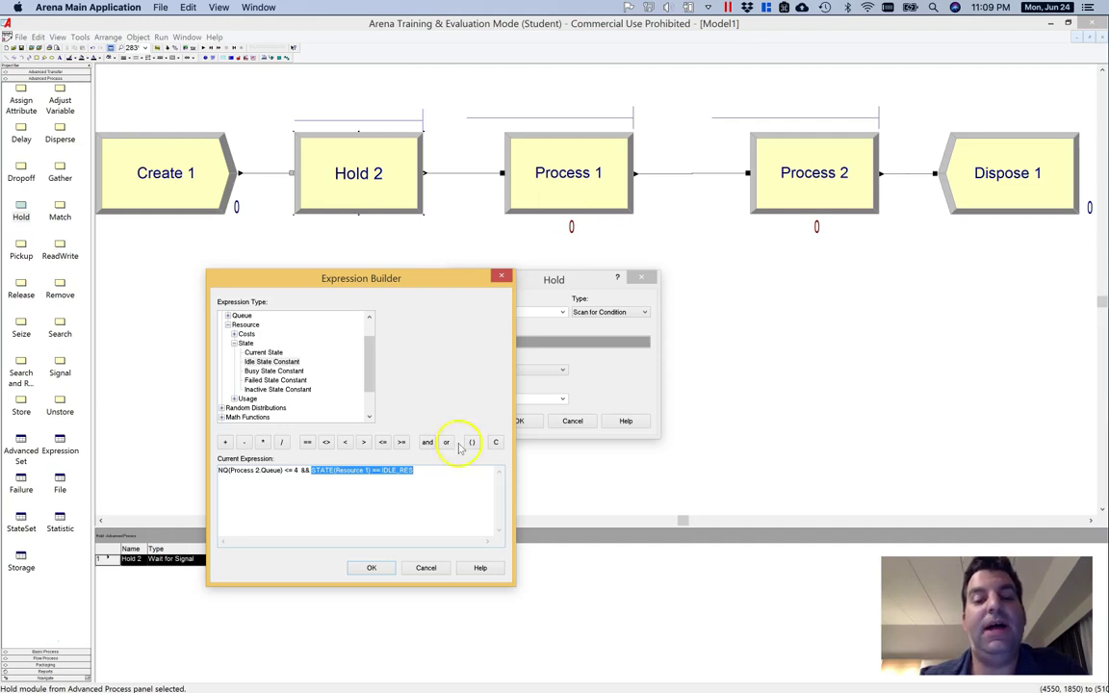
- Delete the STATE(Resource 1) == IDLE_RES term from the condition
left_click(426, 470)
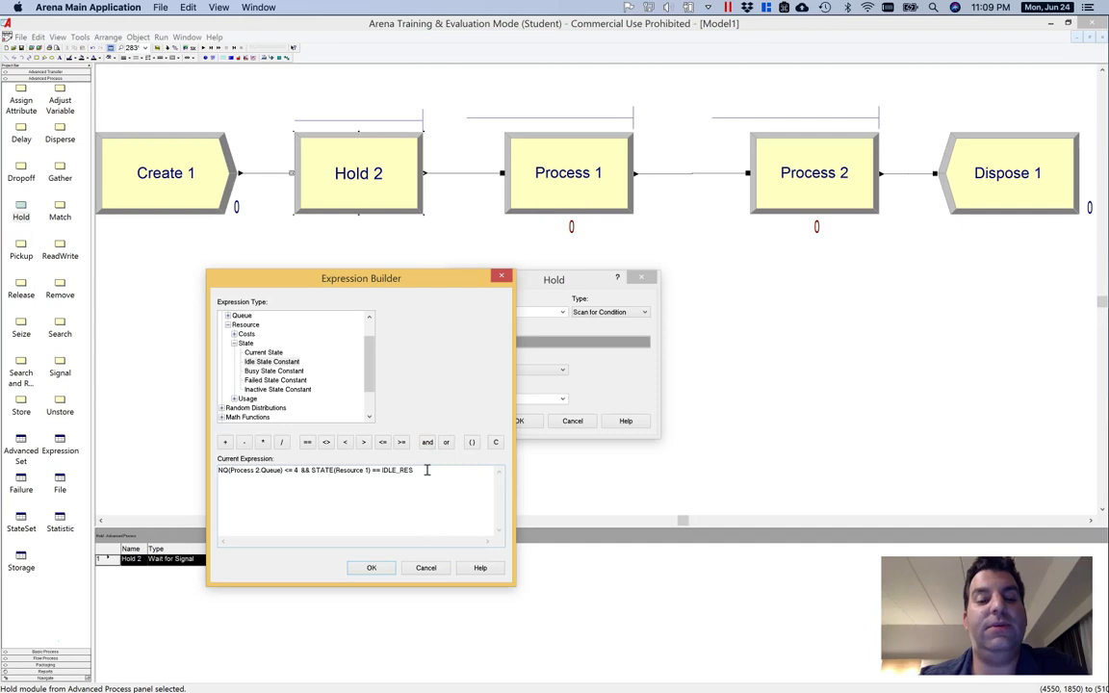
left_click_drag(426, 470, 314, 468)
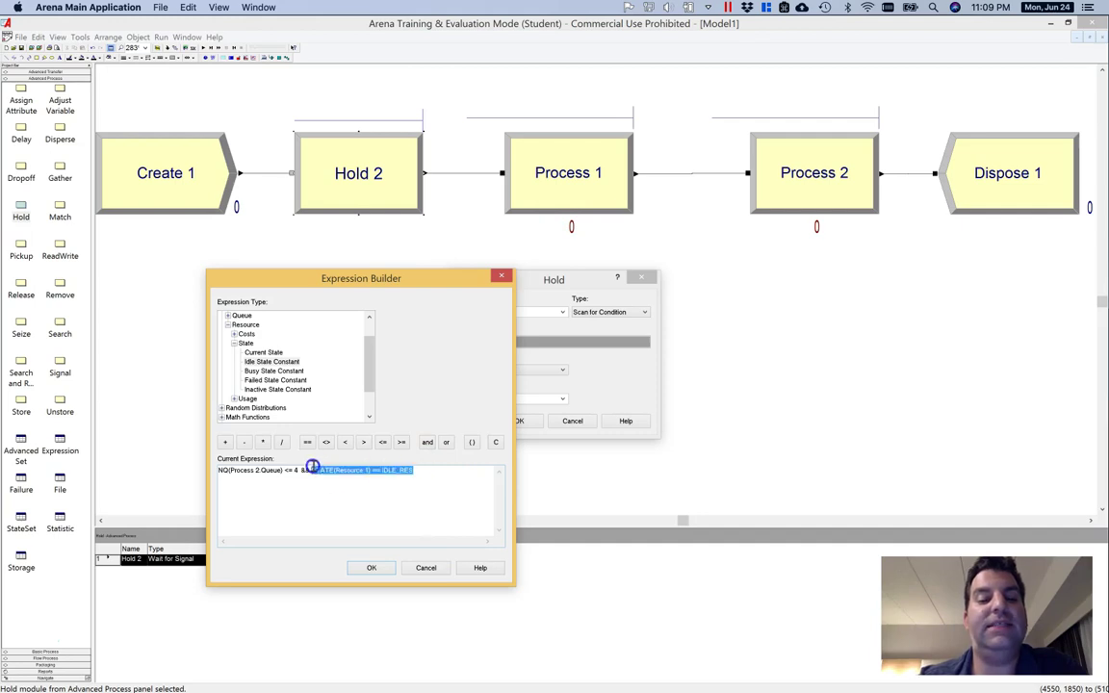
key("BackSpace")
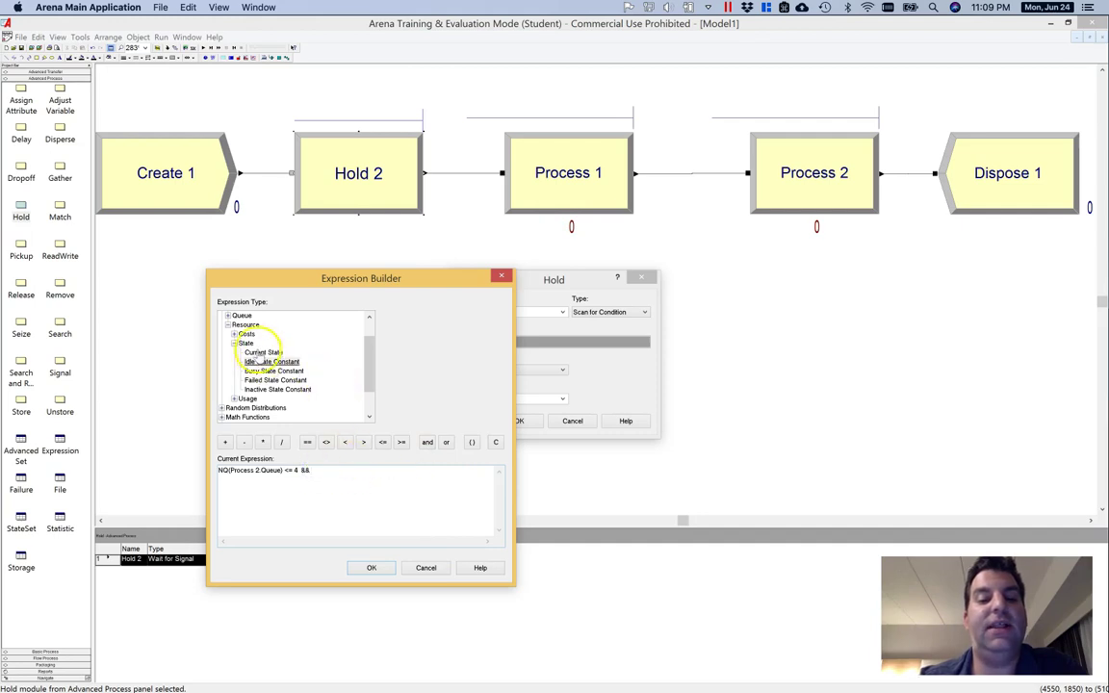
left_click(234, 343)
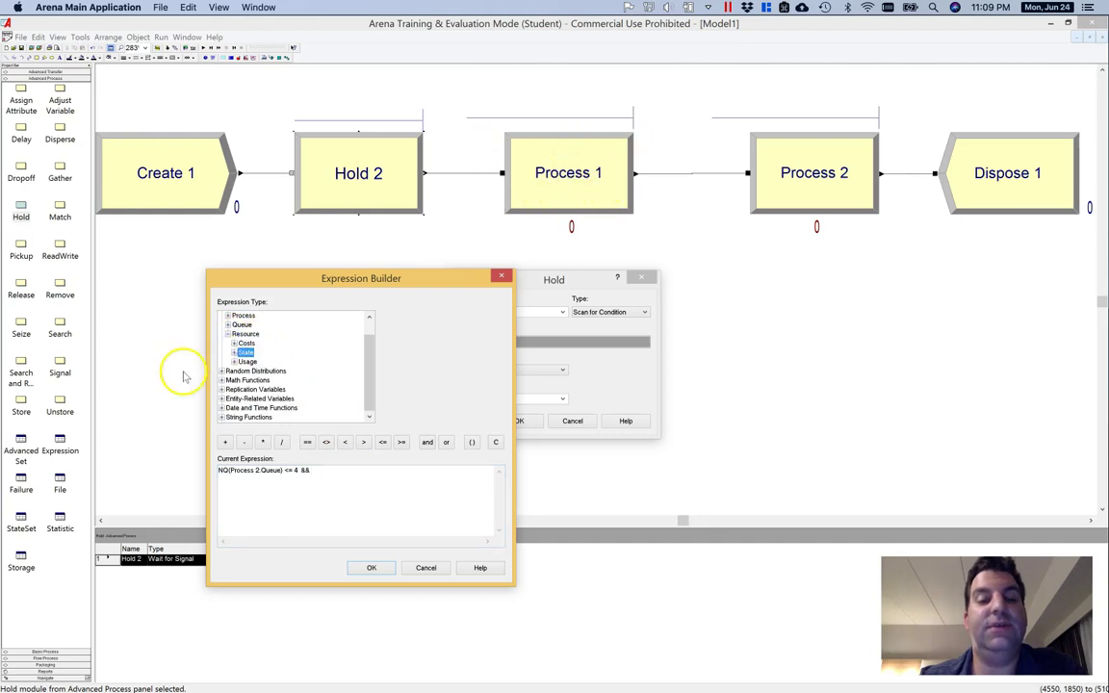
left_click(233, 362)
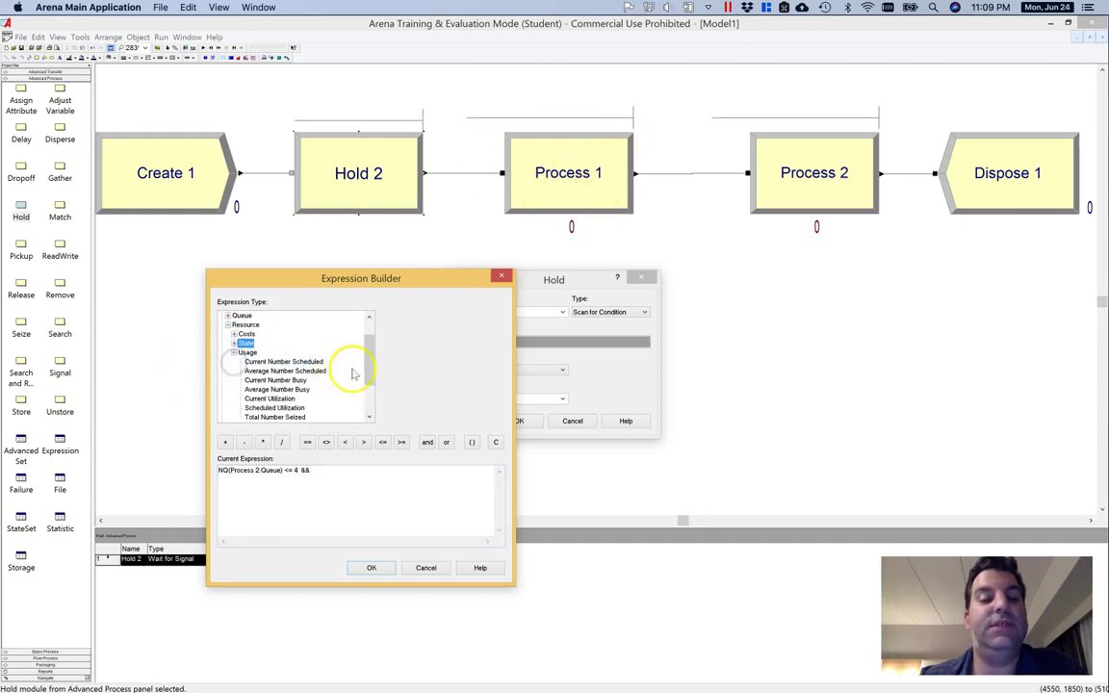
left_click_drag(371, 366, 371, 373)
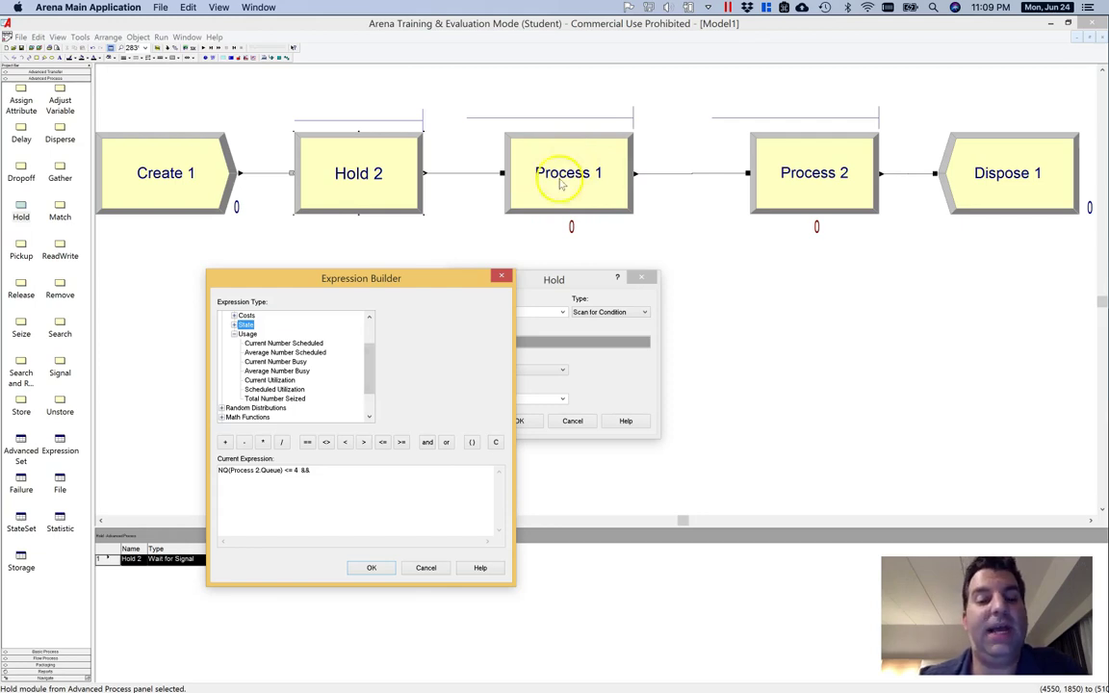
- Insert NR(Resource 1) <= MR(Resource 1) after the && operator
left_click(336, 470)
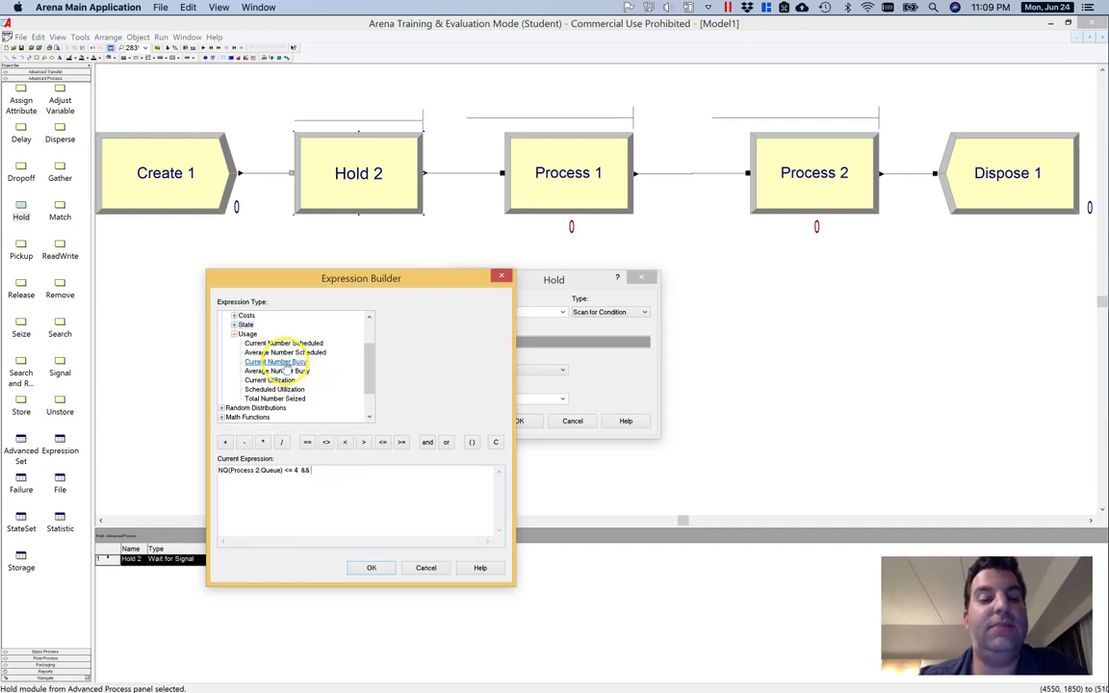
left_click(280, 362)
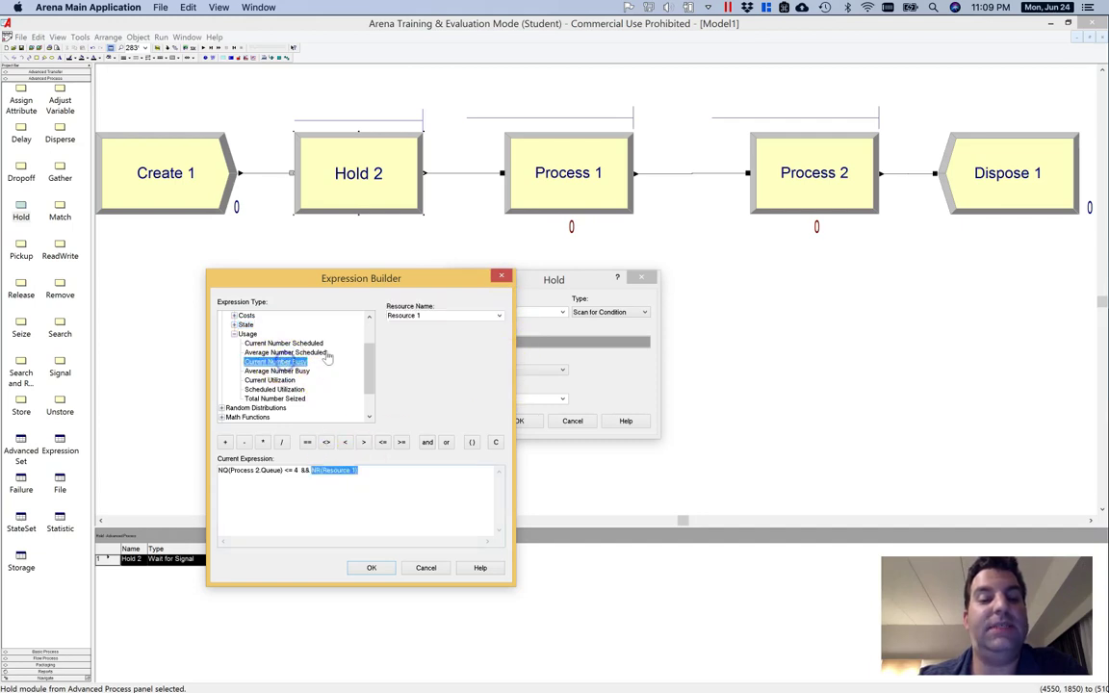
left_click(368, 473)
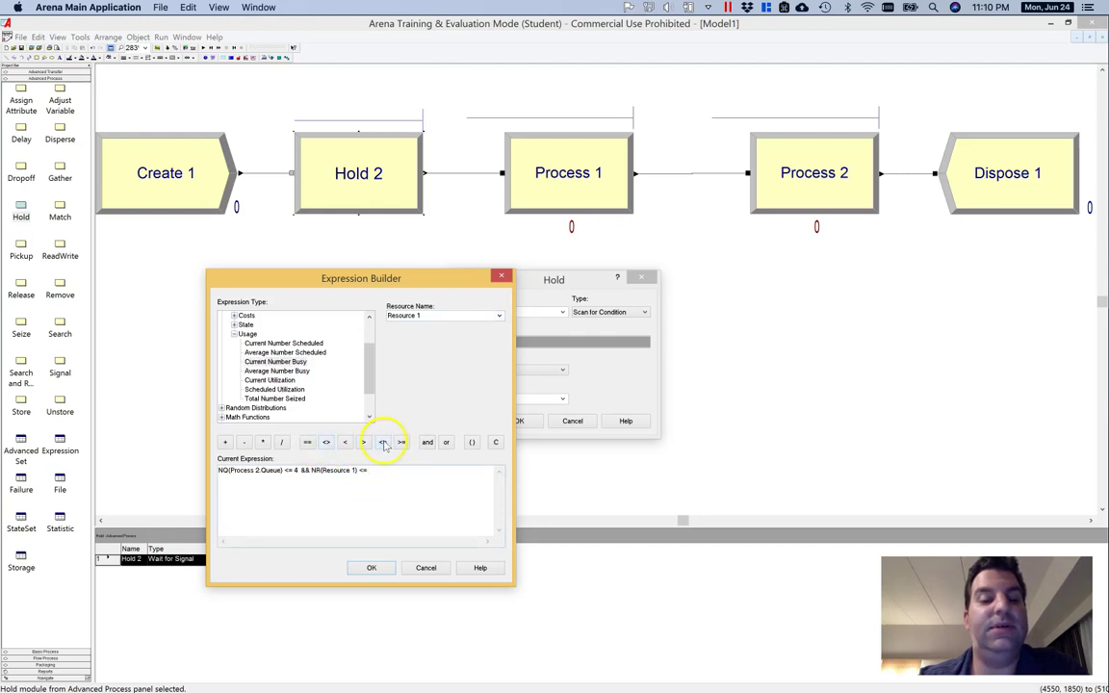
left_click(284, 344)
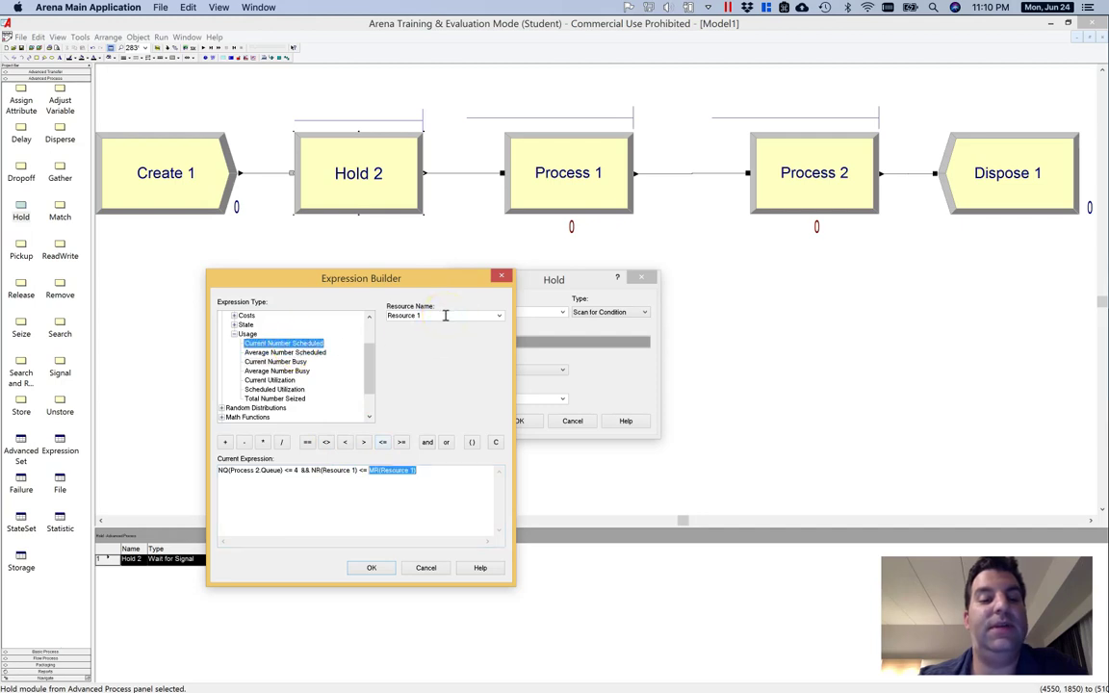
left_click(412, 471)
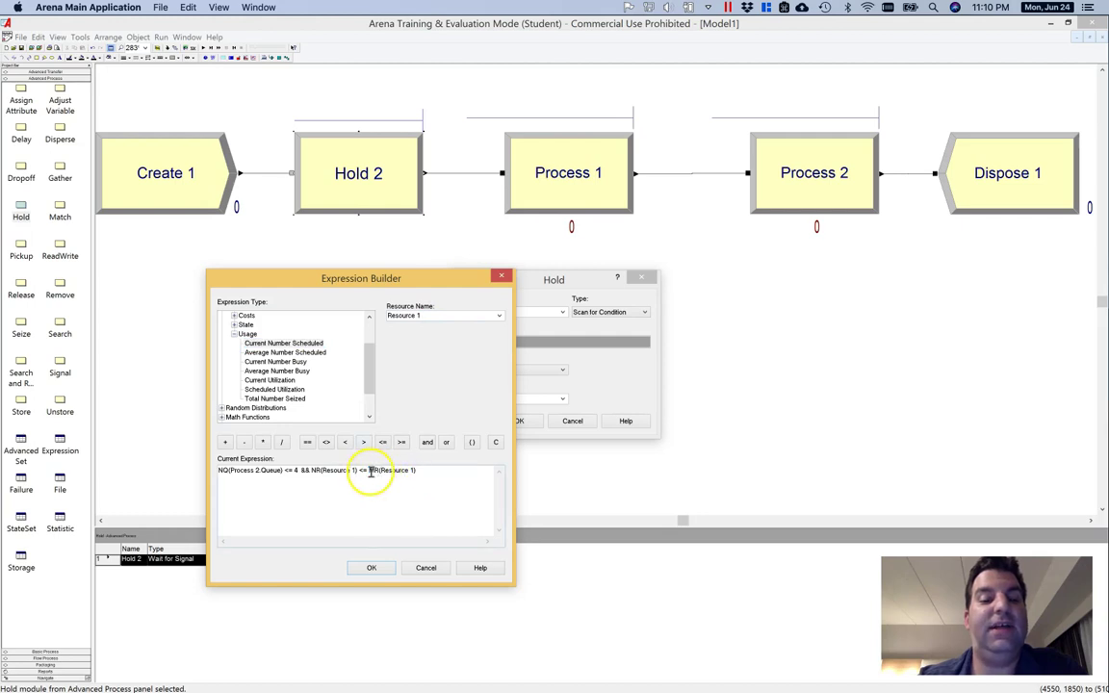
left_click_drag(367, 471, 417, 469)
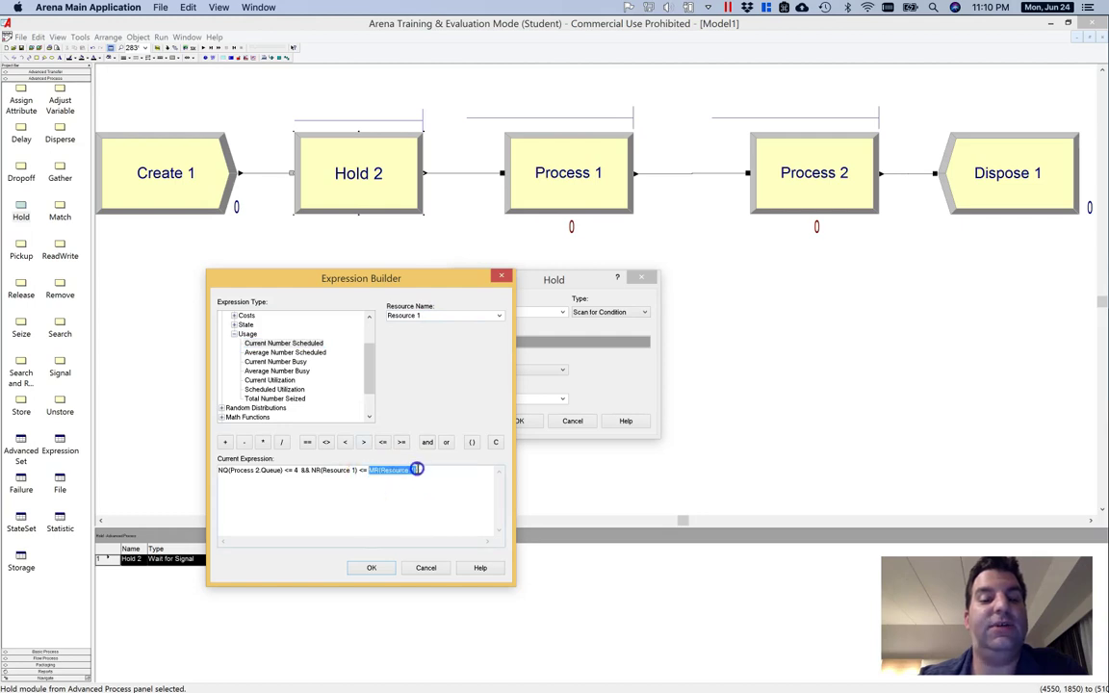
left_click(312, 471)
left_click_drag(310, 470, 358, 470)
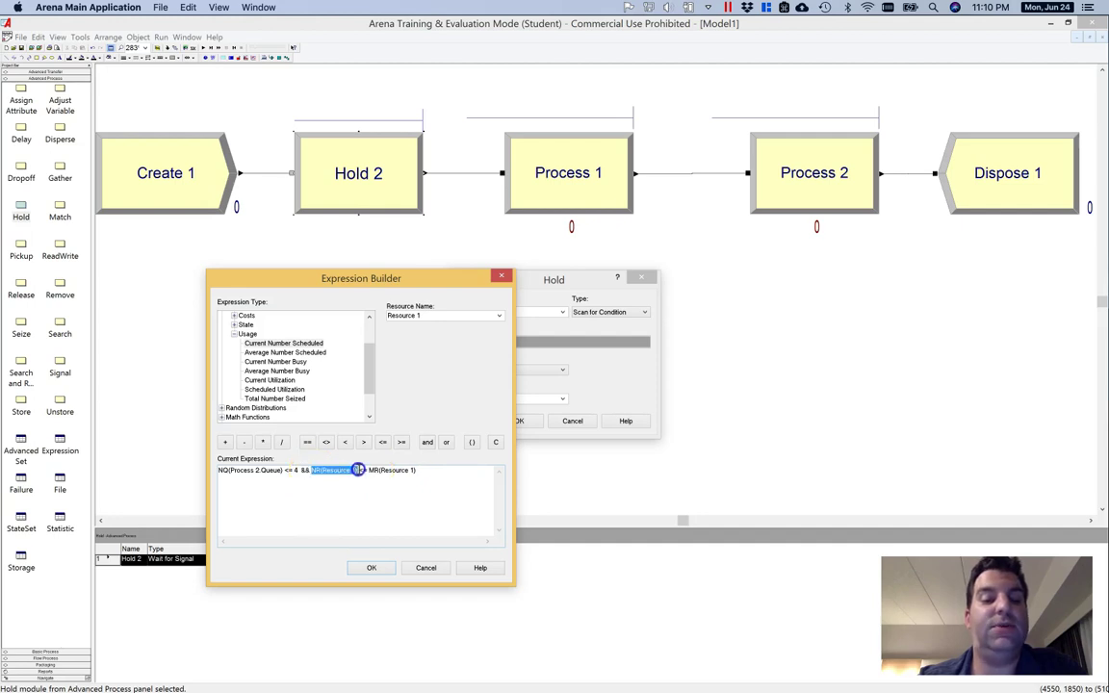
left_click(430, 471)
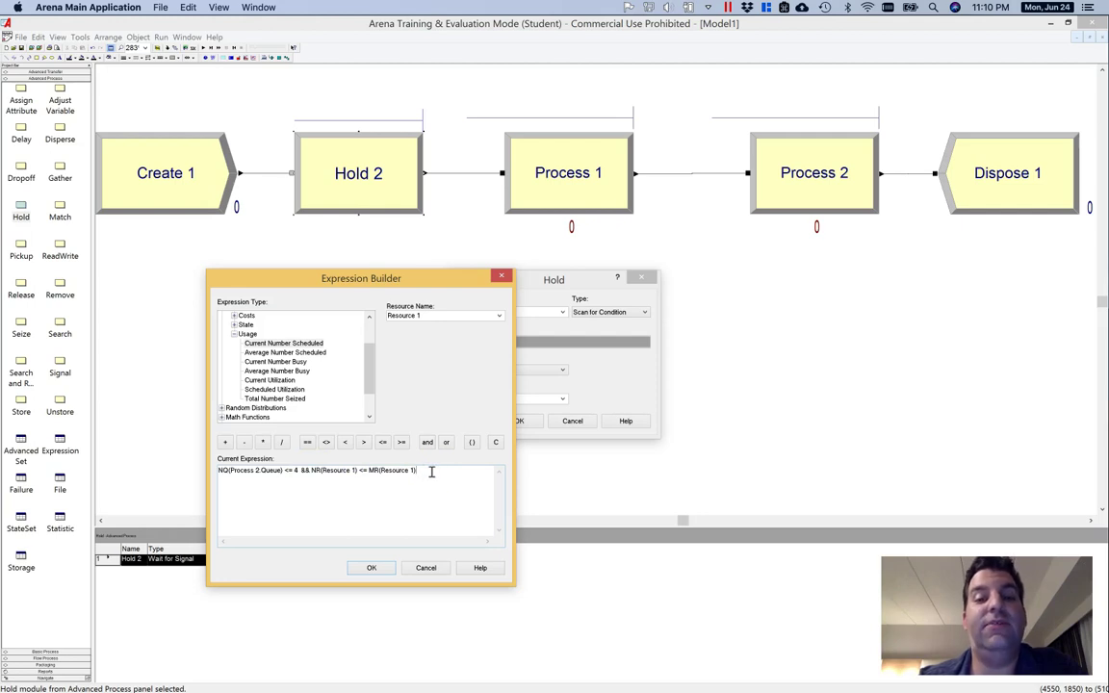
left_click_drag(398, 471, 318, 474)
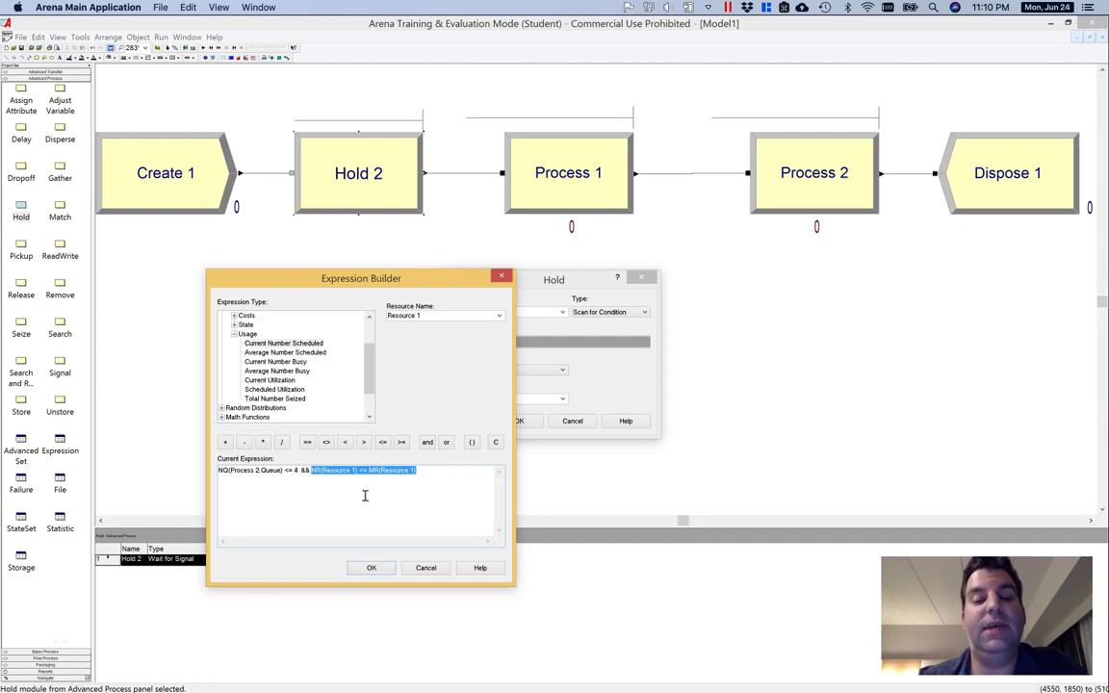
left_click(438, 469)
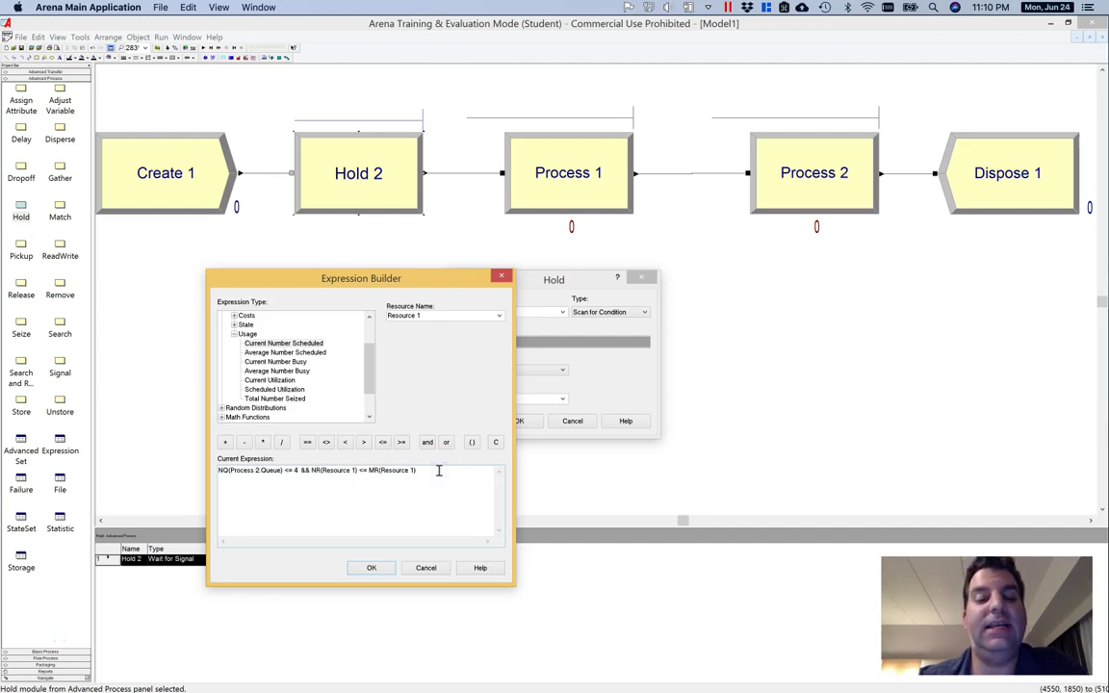
- Apply the built condition to Hold 2 and run the model, reaching 17 entities created and 9 disposed
left_click(367, 568)
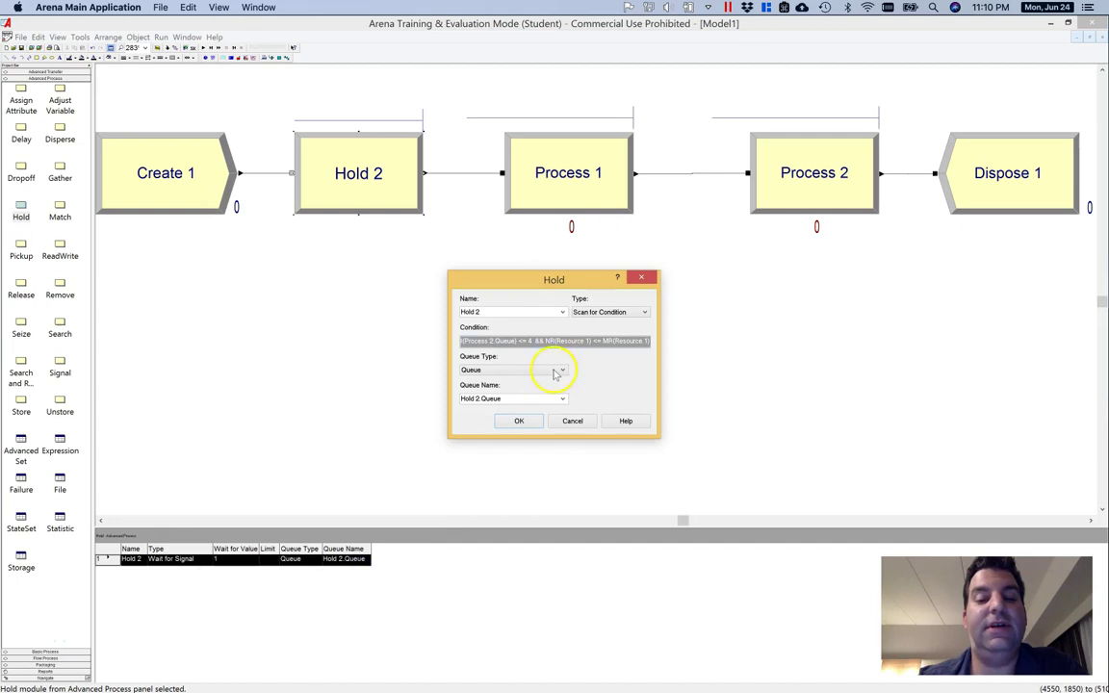
left_click(515, 421)
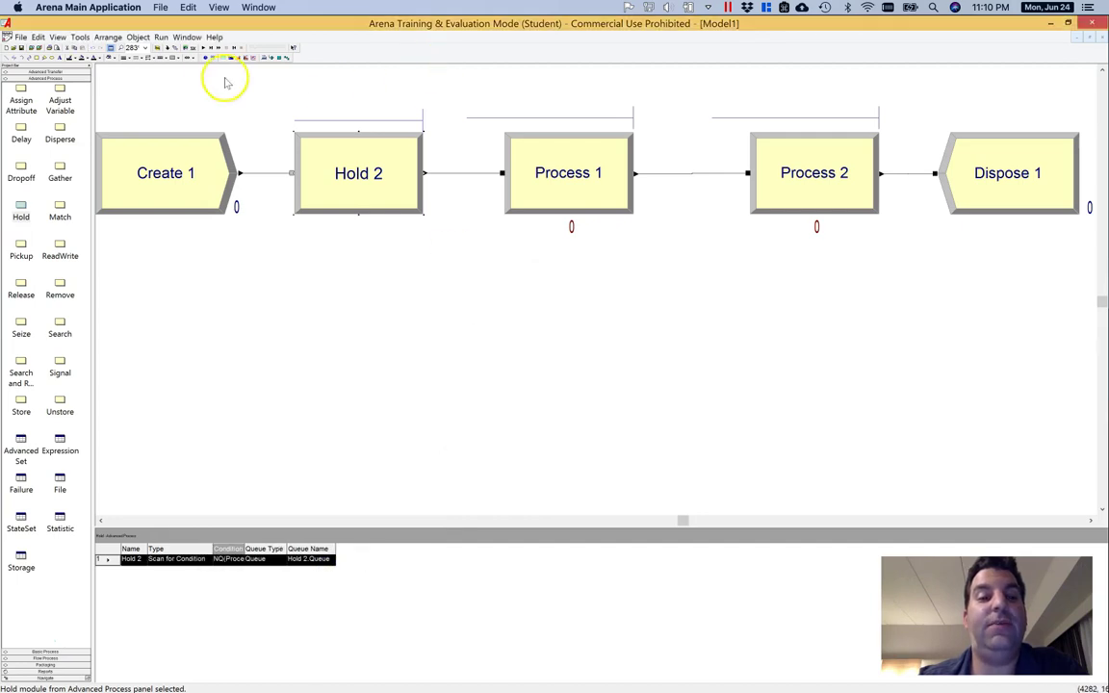
left_click(204, 50)
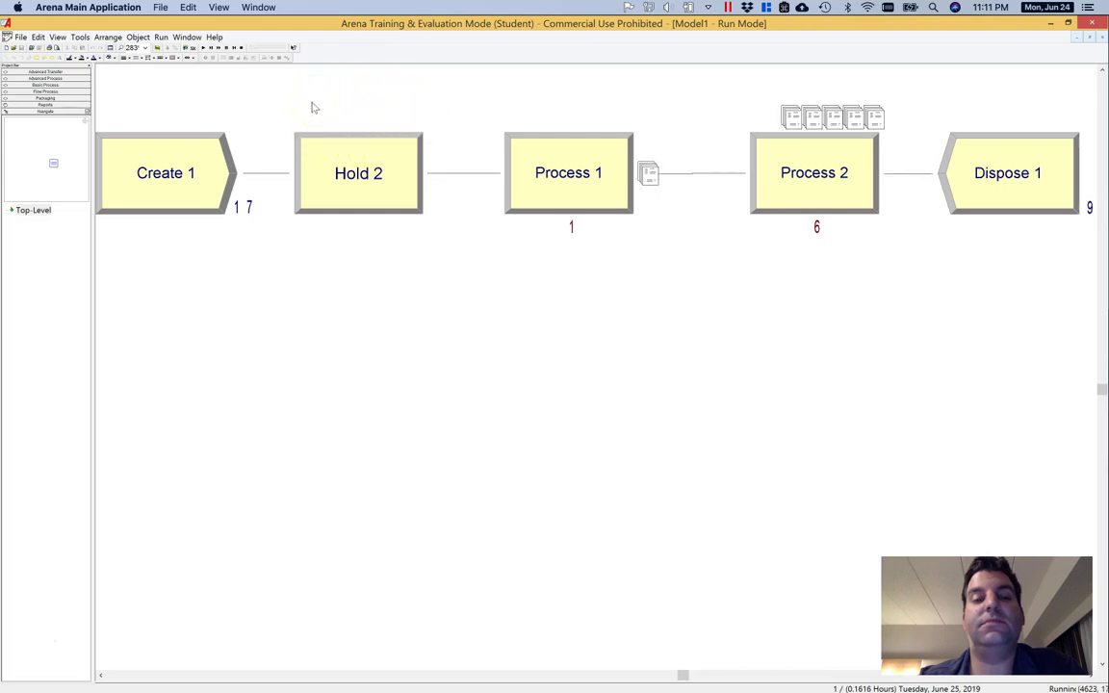
- End the run and change Hold 2's resource comparison to NR(Resource 1) < MR(Resource 1)
left_click(240, 48)
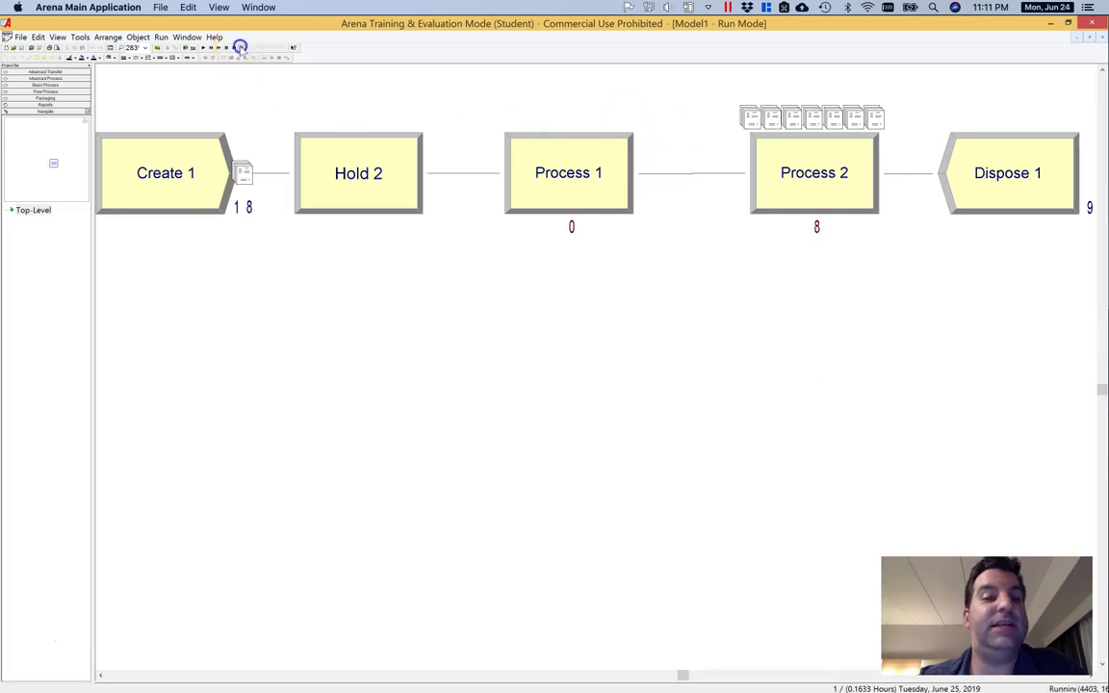
left_click(361, 146)
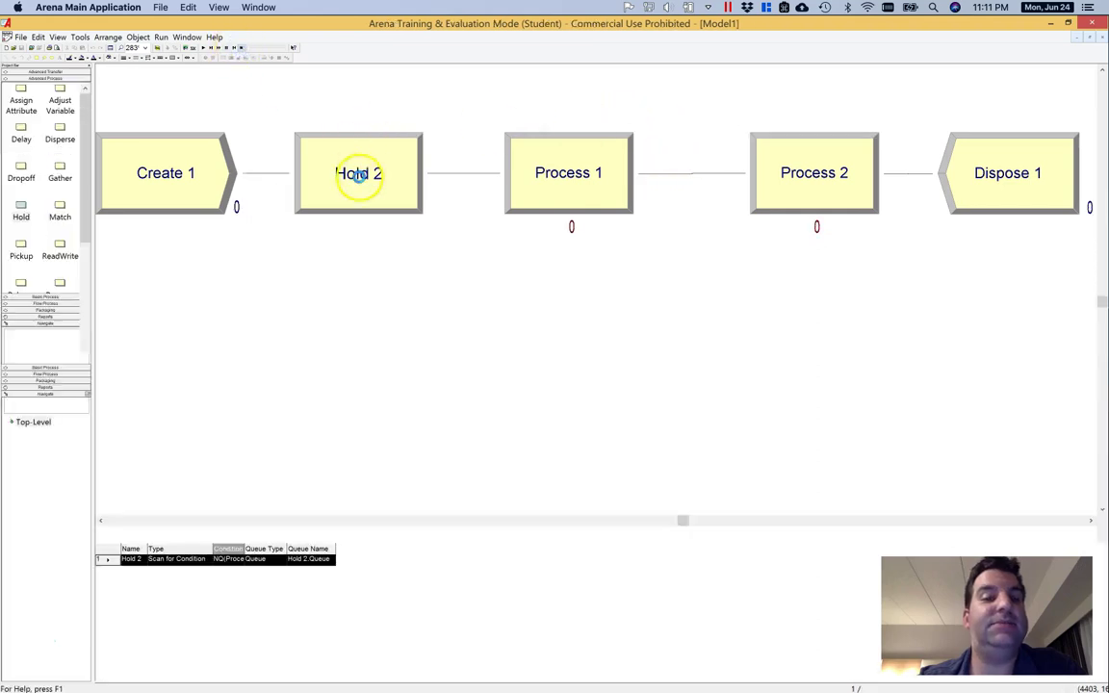
left_click(361, 181)
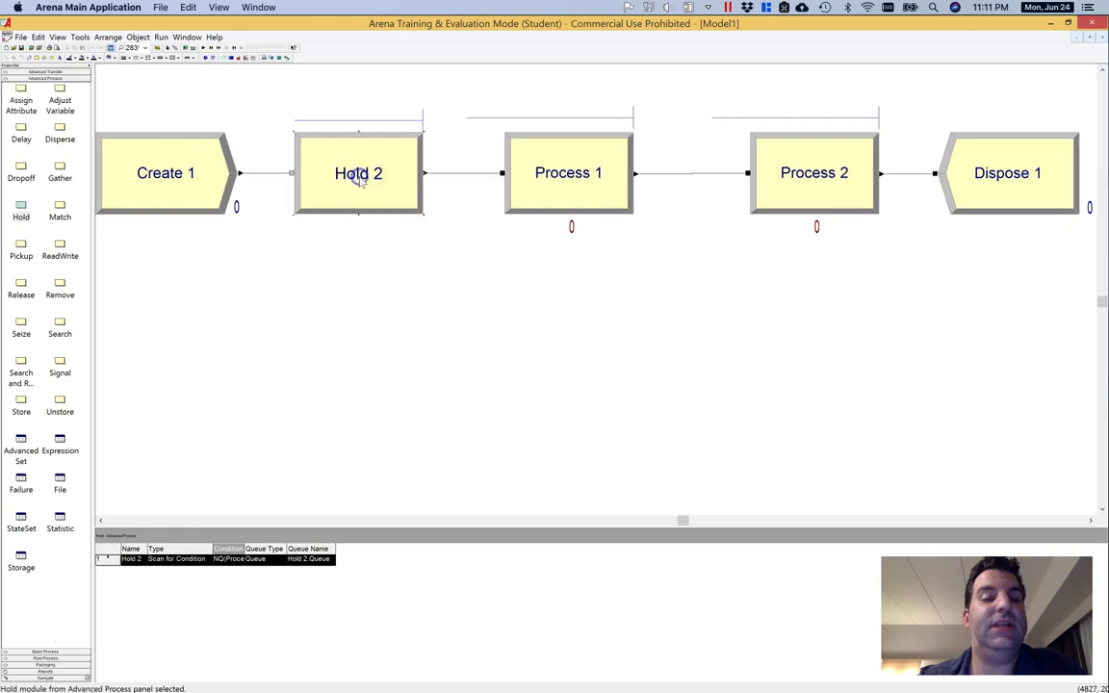
double_click(361, 181)
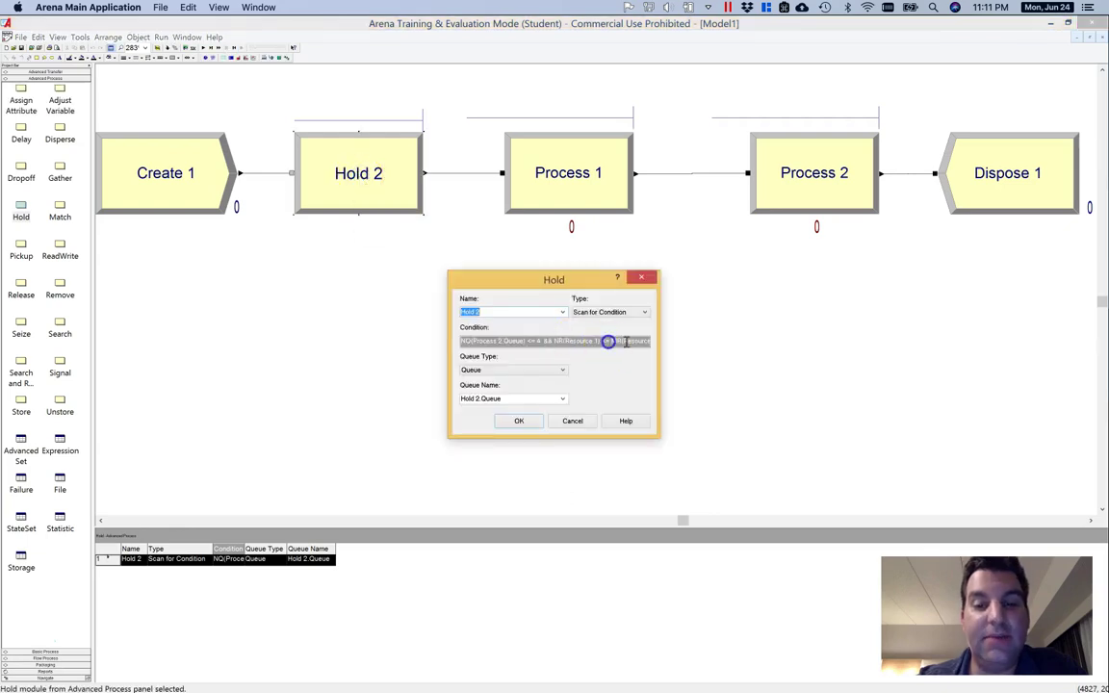
left_click_drag(626, 342, 652, 344)
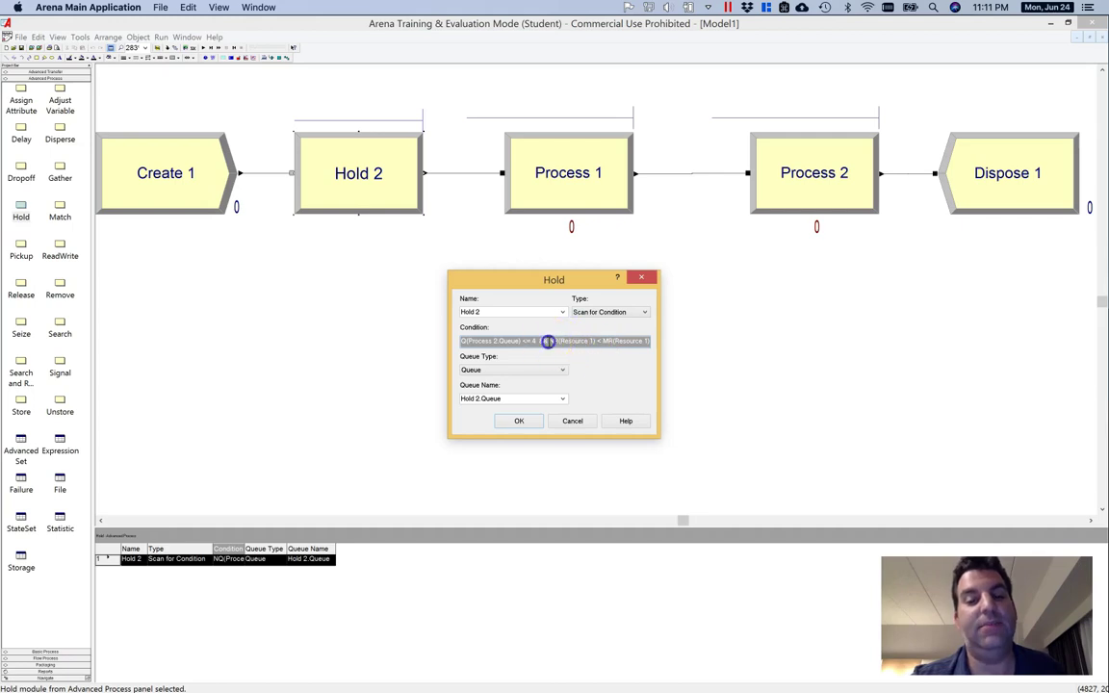
left_click_drag(549, 341, 594, 341)
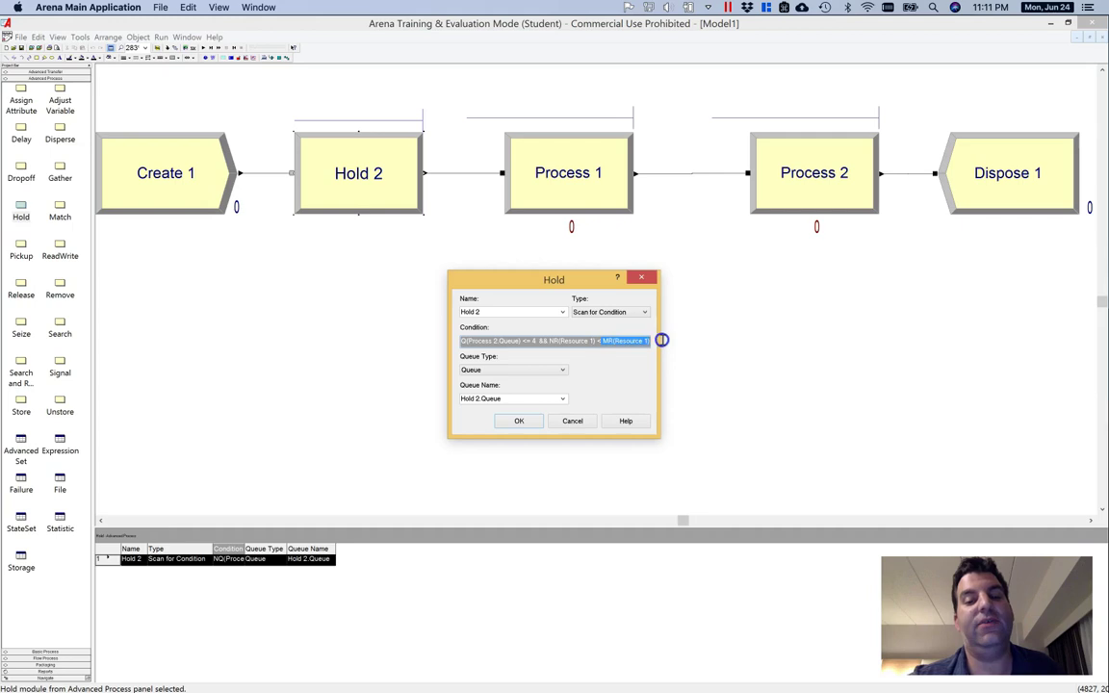
left_click(520, 422)
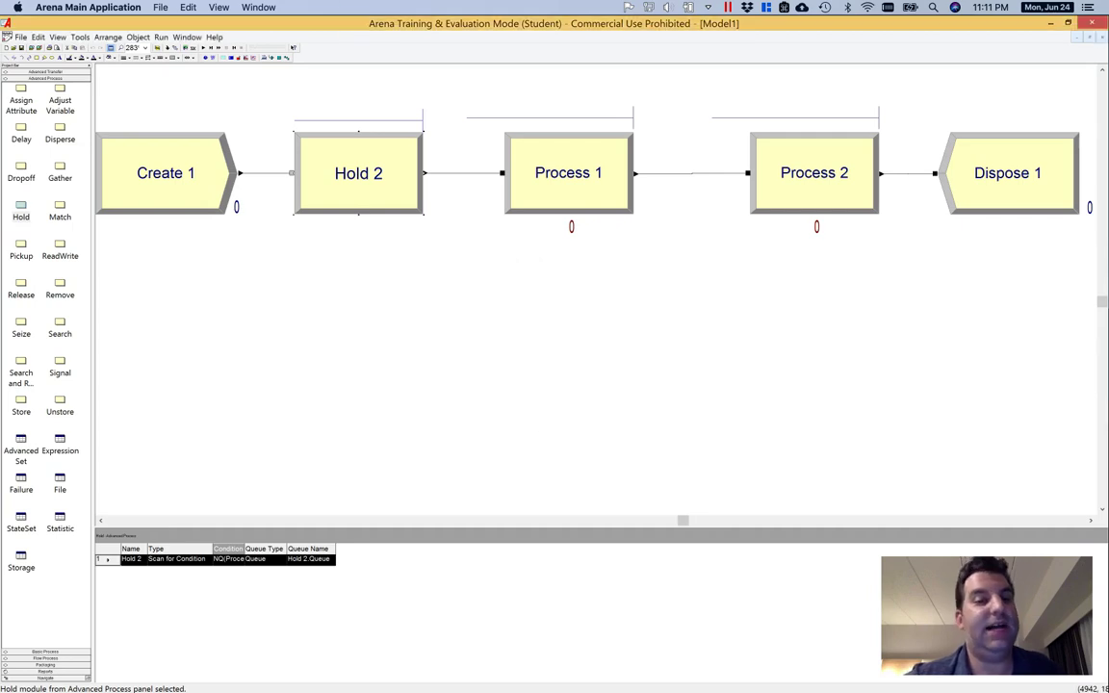
- Run the model at a higher animation speed, reaching 169 entities created and 8 disposed
left_click(204, 48)
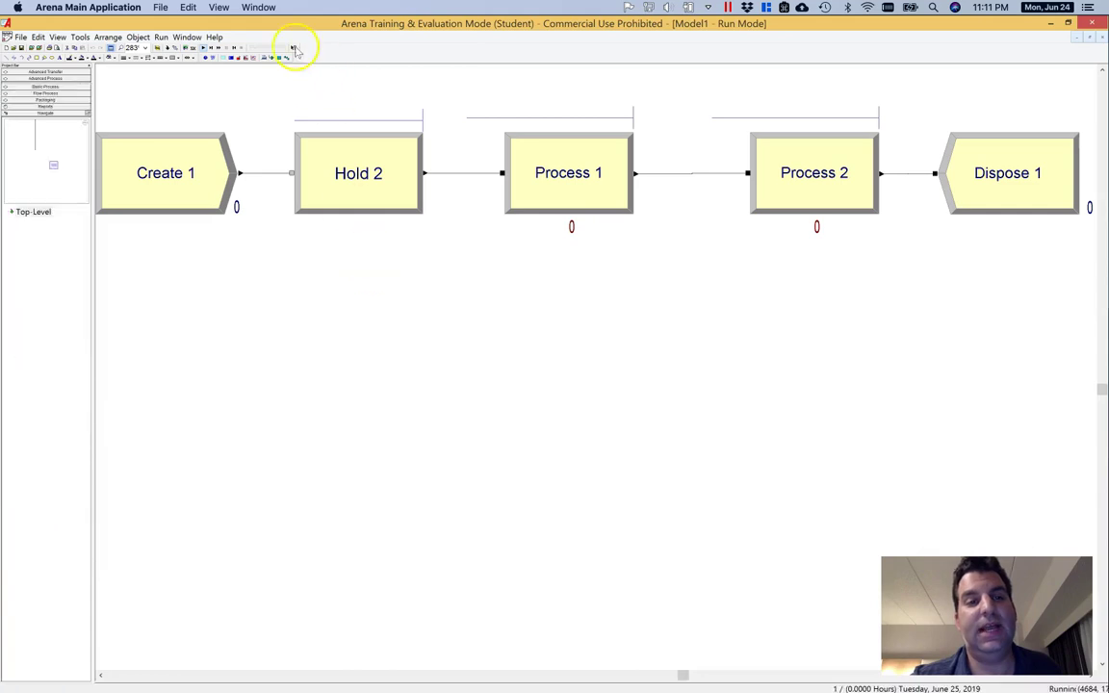
left_click(256, 48)
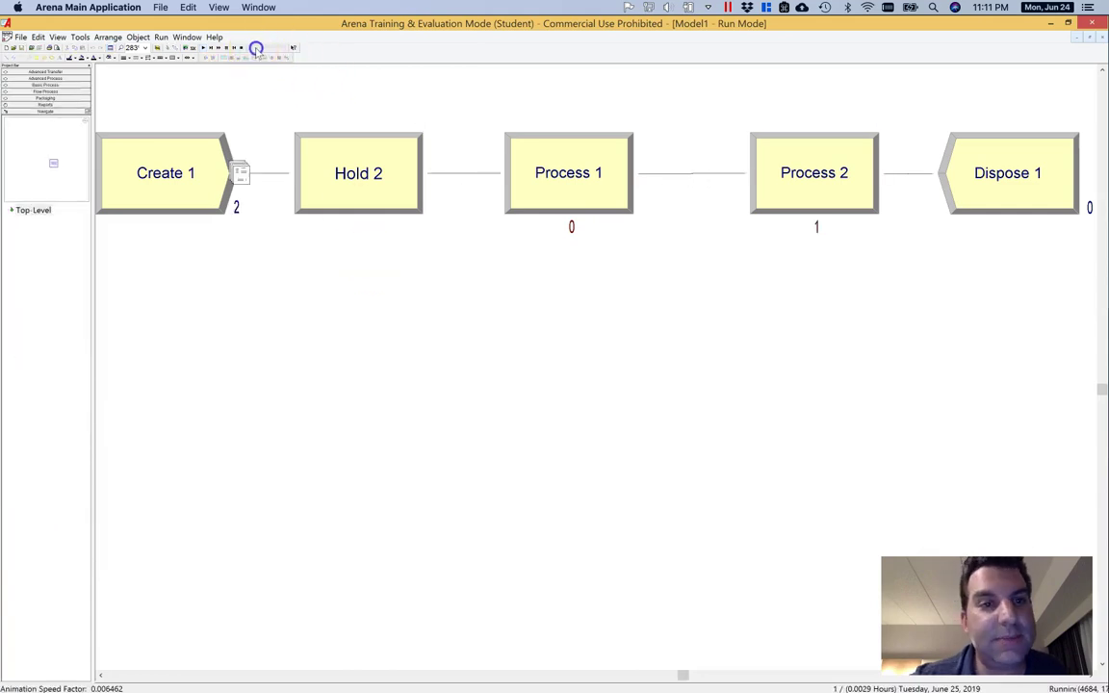
left_click(257, 49)
left_click(257, 48)
left_click(258, 49)
left_click(259, 49)
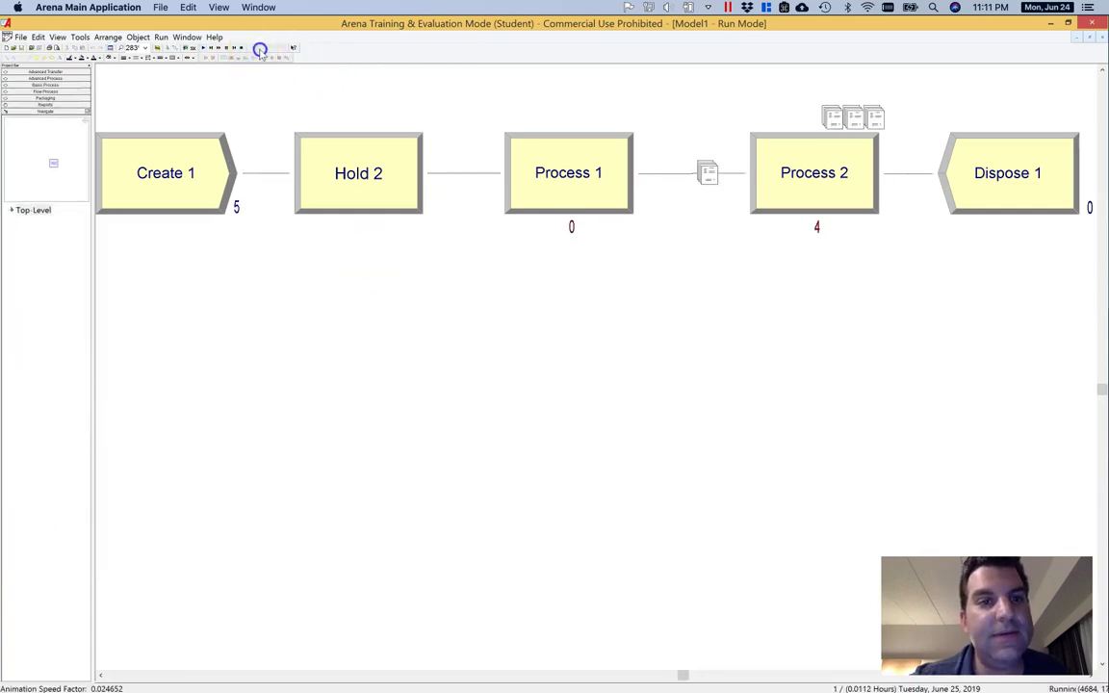
left_click(260, 51)
left_click(260, 50)
left_click(260, 50)
left_click(260, 49)
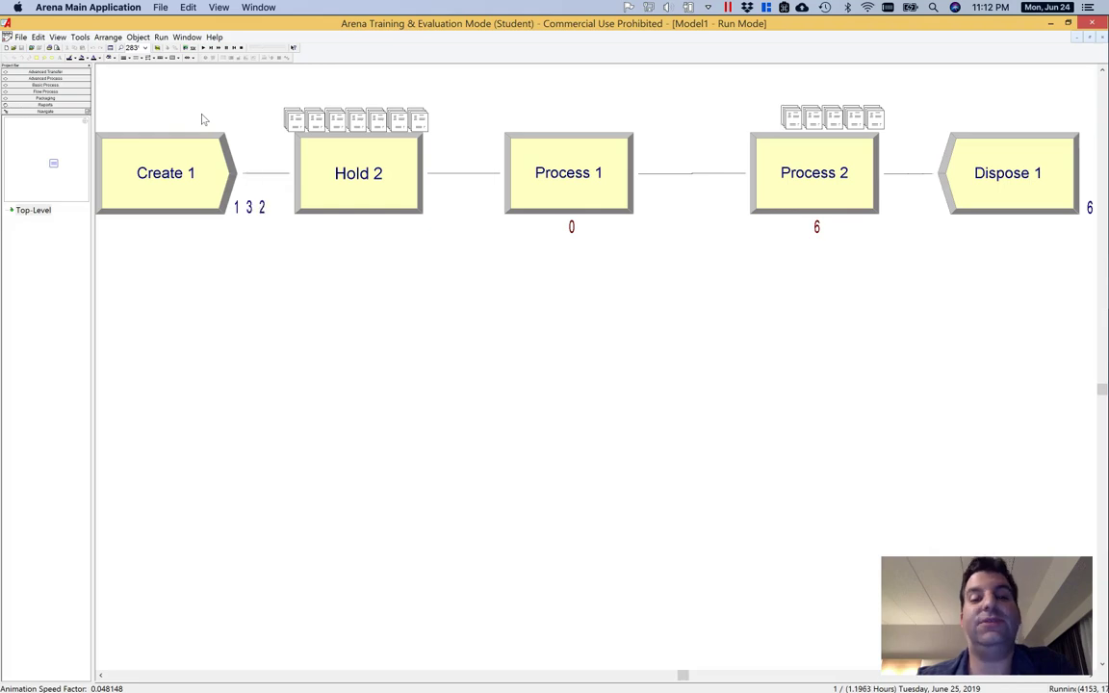
left_click(219, 165)
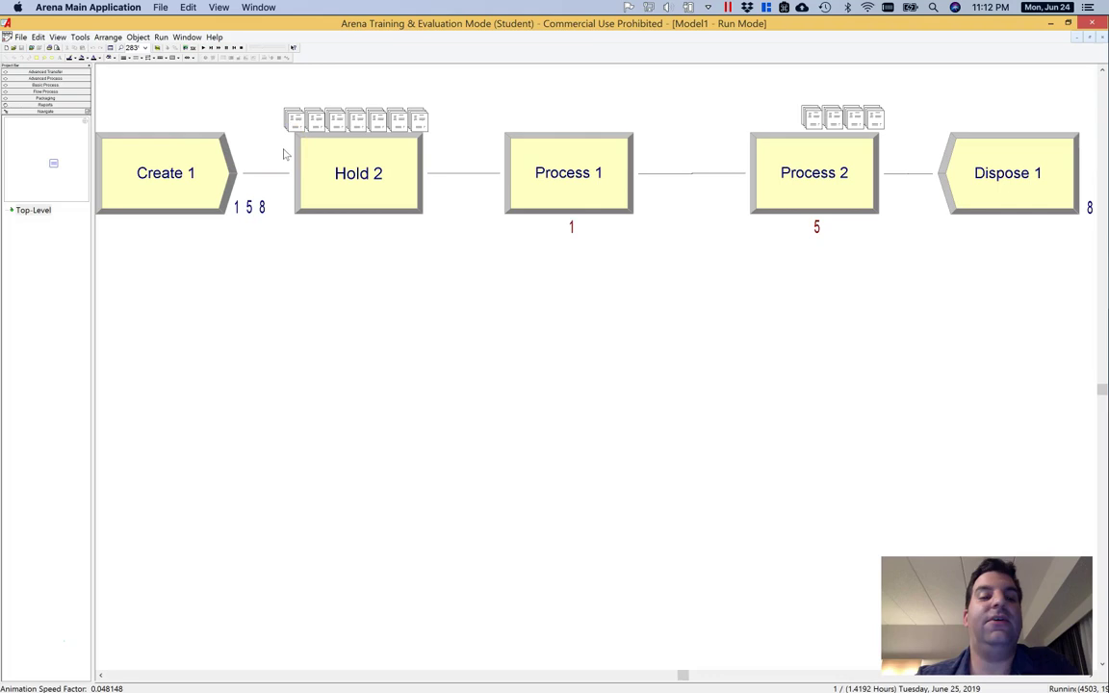
left_click(254, 80)
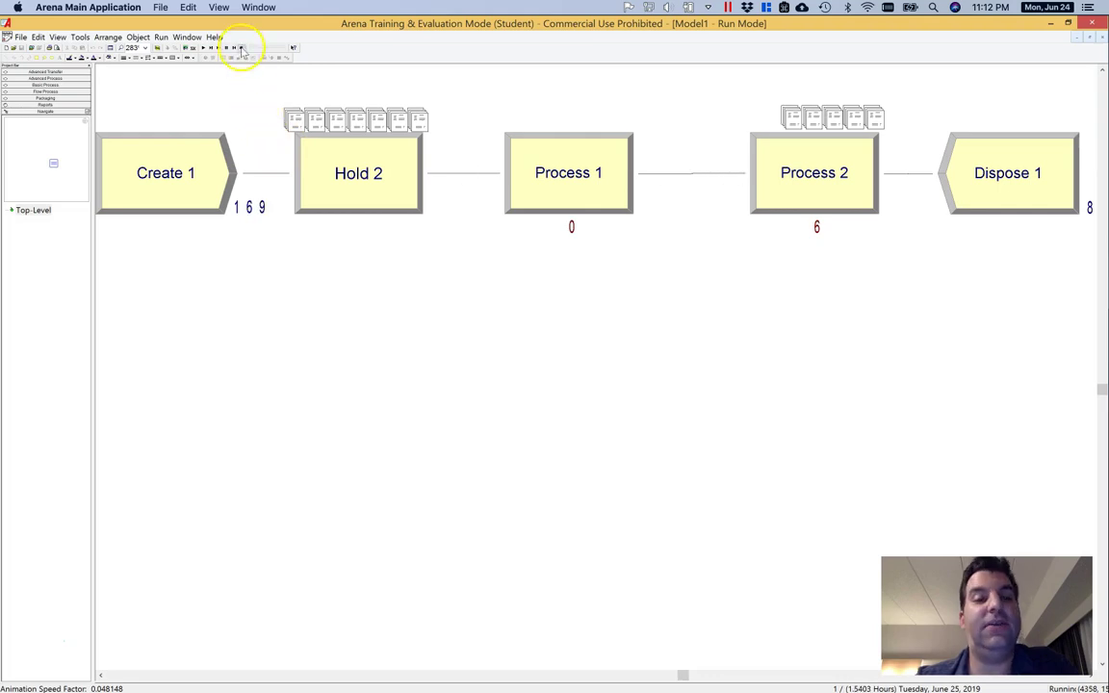
- Stop the simulation so the model returns to edit mode with all module counters at zero
left_click(241, 49)
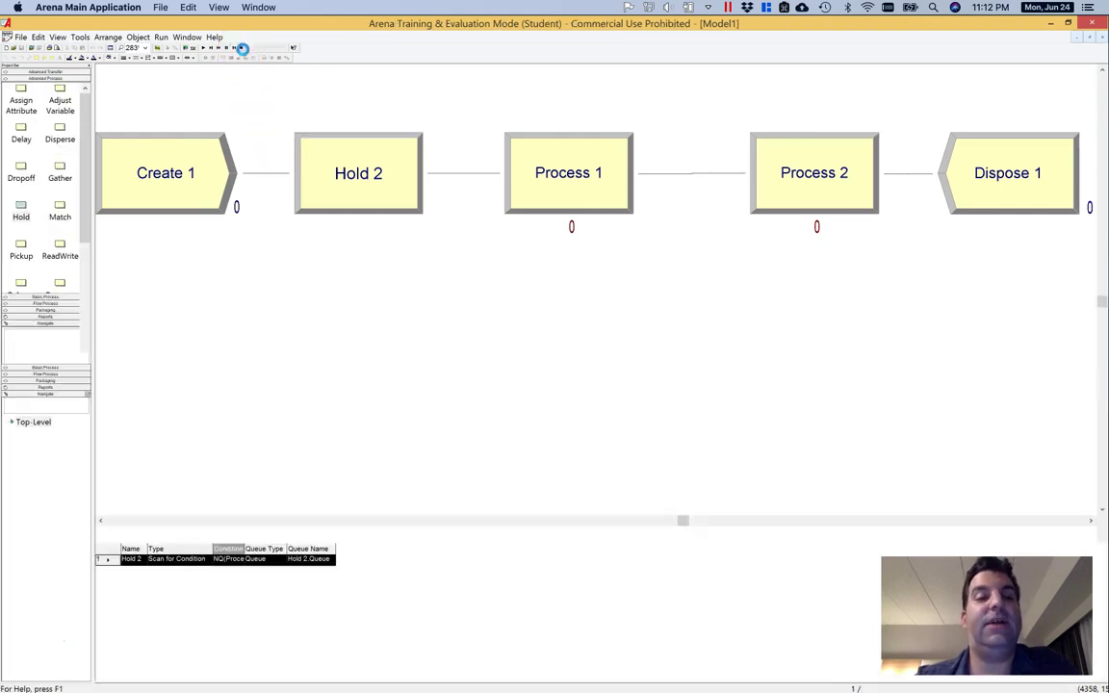